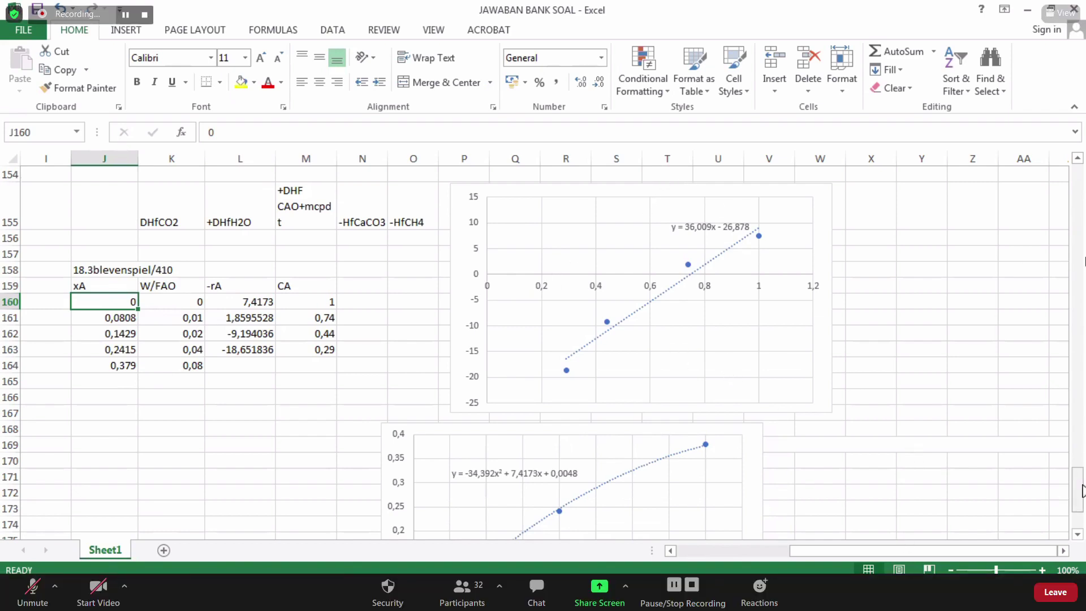
# Step: Examine the polynomial trendline equation in the xA versus W/FAO chart and the -rA formula in cell L160
pyautogui.scroll(-3, 1079, 536)
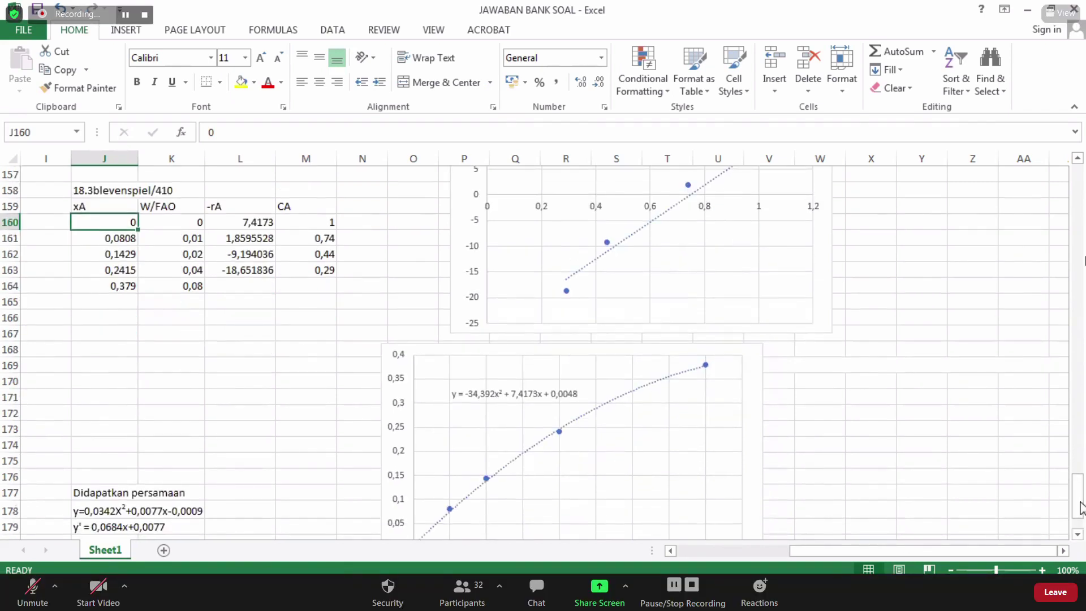
pyautogui.click(560, 353)
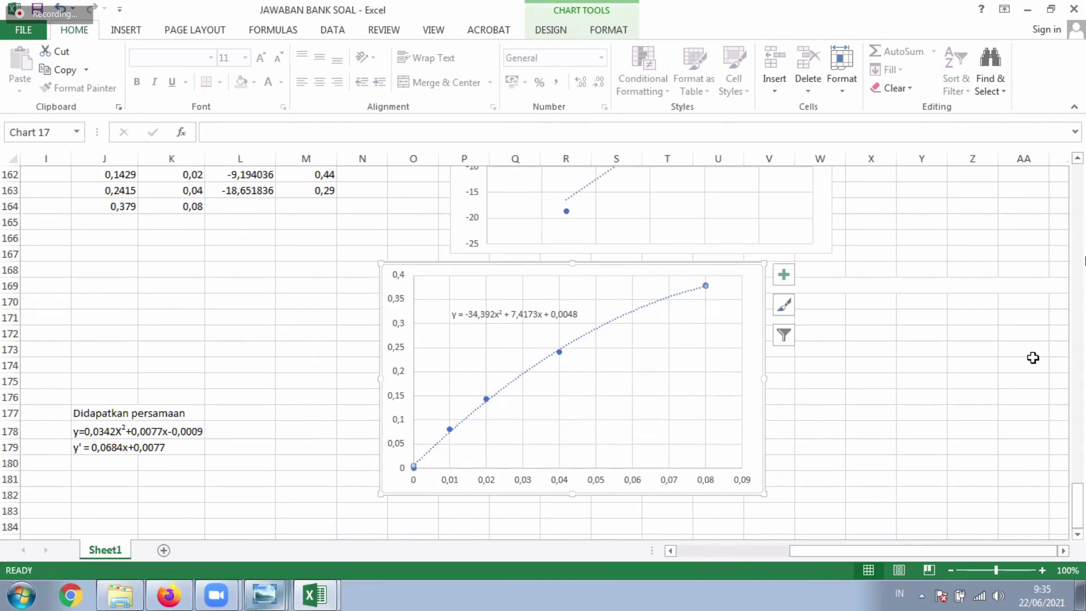
pyautogui.moveTo(1084, 490)
pyautogui.mouseDown()
pyautogui.moveTo(1079, 501)
pyautogui.moveTo(1078, 490)
pyautogui.mouseUp()
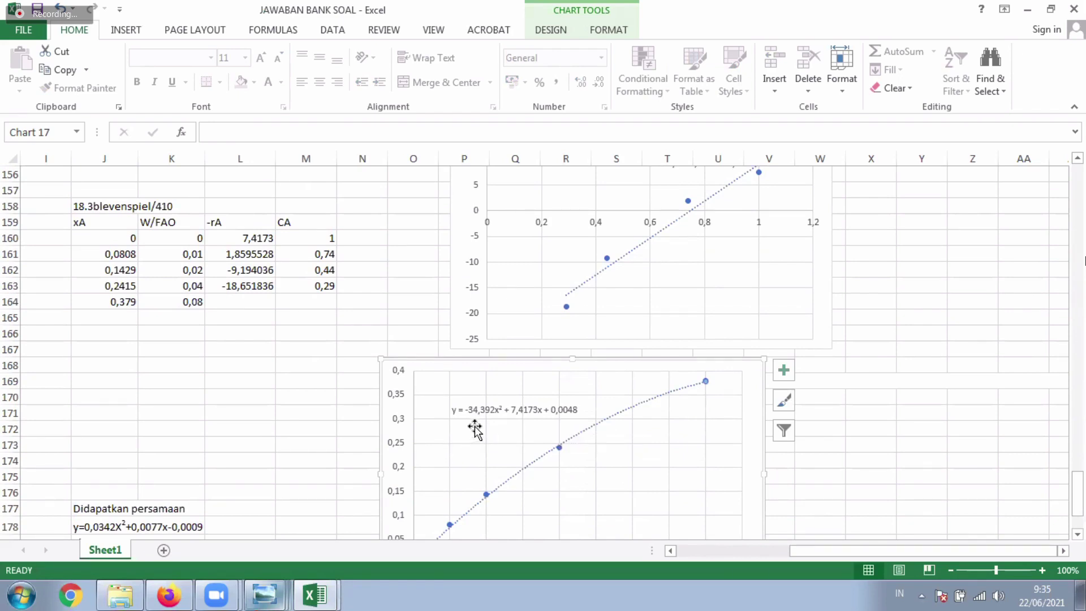
pyautogui.click(240, 234)
pyautogui.doubleClick(241, 234)
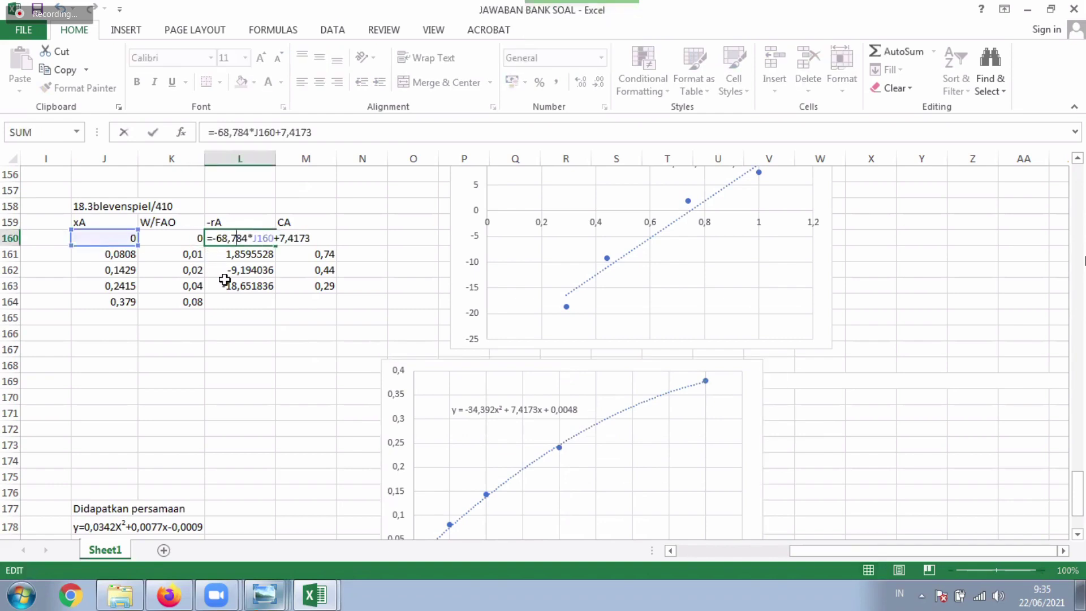
pyautogui.press('Return')
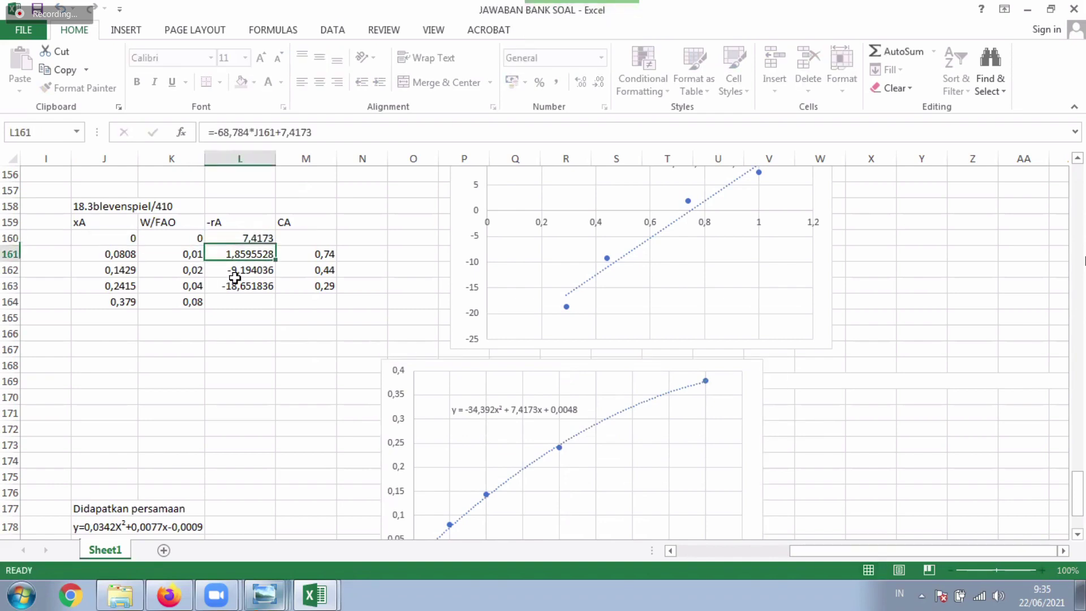
pyautogui.click(236, 238)
pyautogui.doubleClick(237, 238)
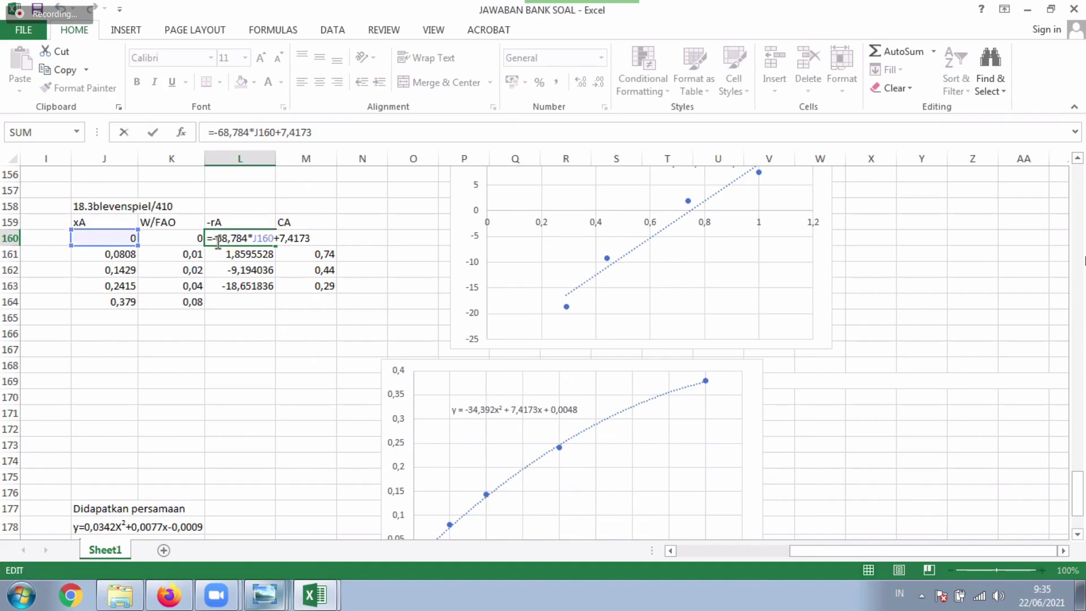
pyautogui.click(218, 243)
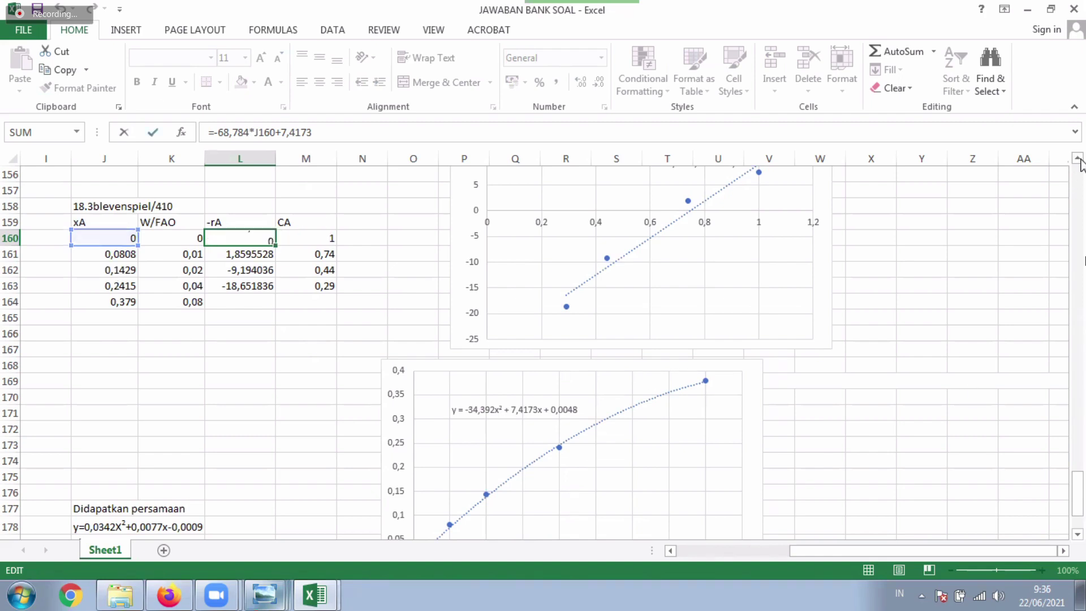
pyautogui.press('Return')
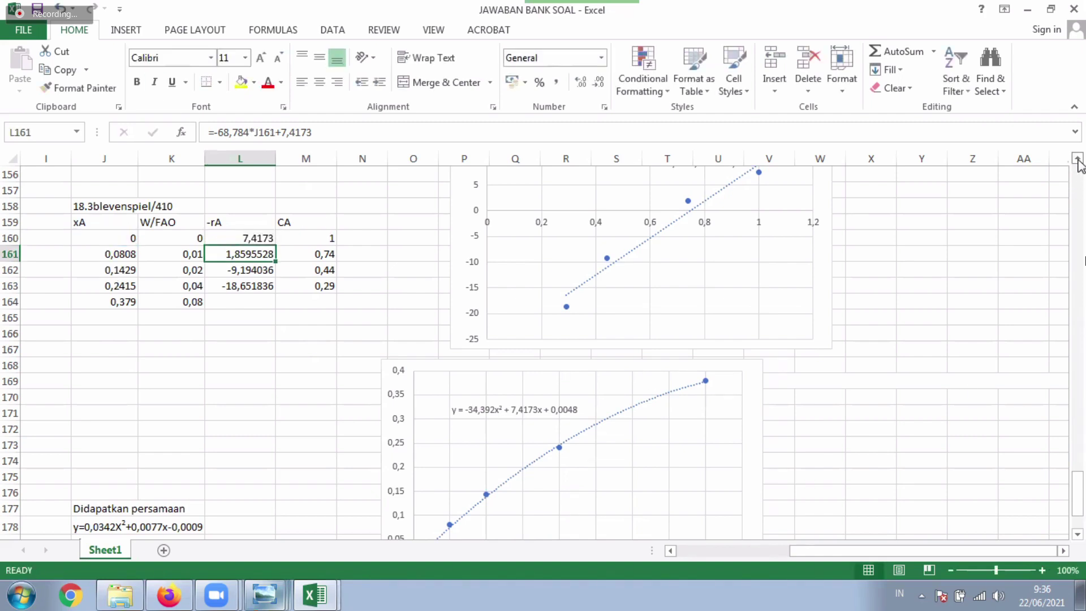
# Step: Fill the -rA formula from cell L160 down through L164
pyautogui.scroll(2, 304, 340)
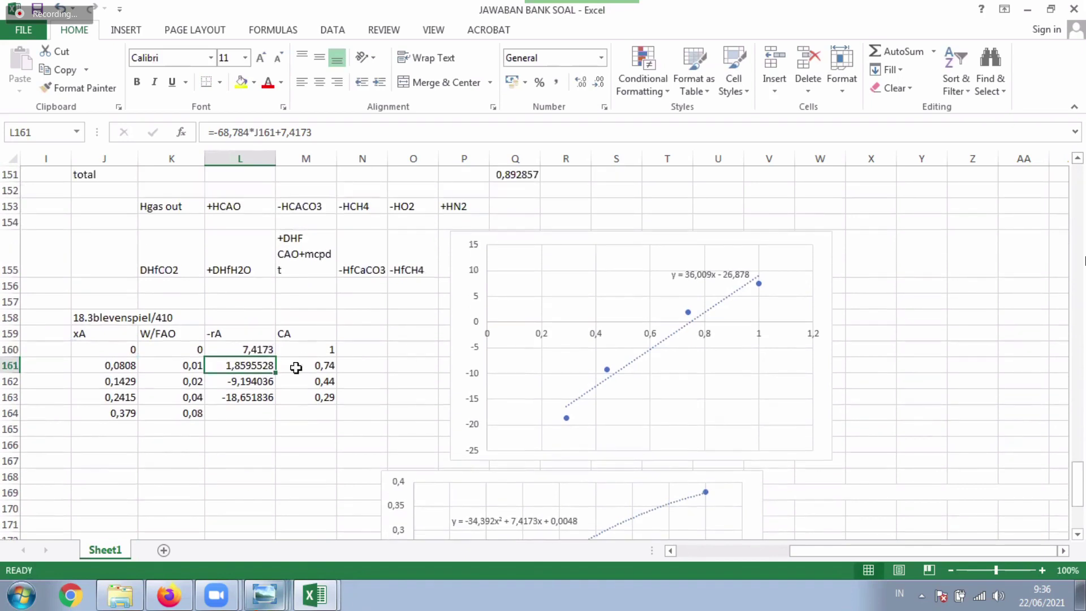
pyautogui.click(249, 349)
pyautogui.moveTo(277, 359); pyautogui.dragTo(280, 428)
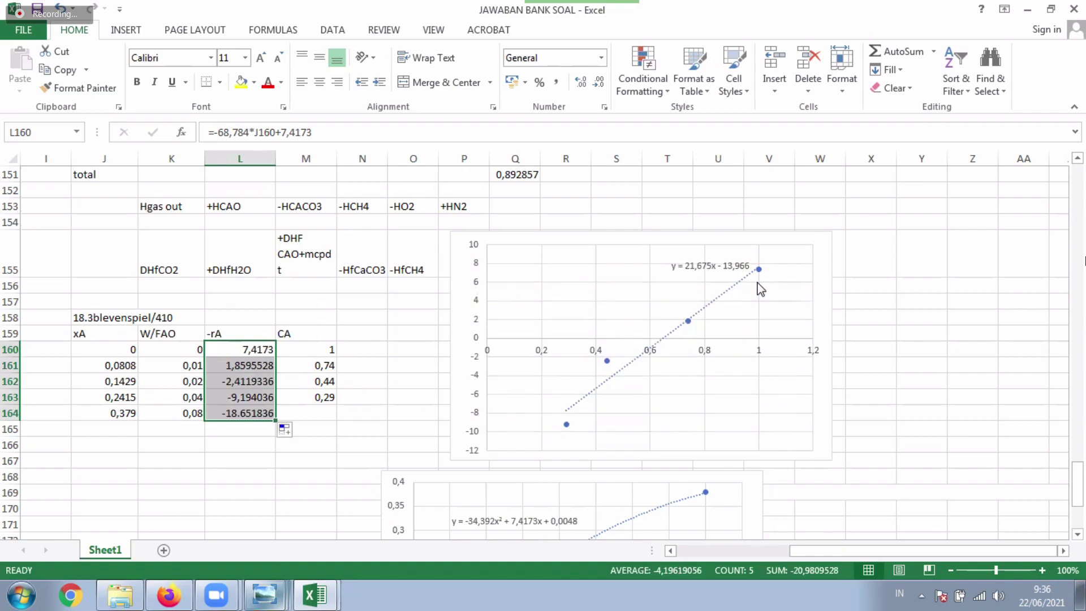
# Step: Set the CA values in cells M162, M163 and M164 to 0,6, 0,44 and 0,29
pyautogui.click(304, 350)
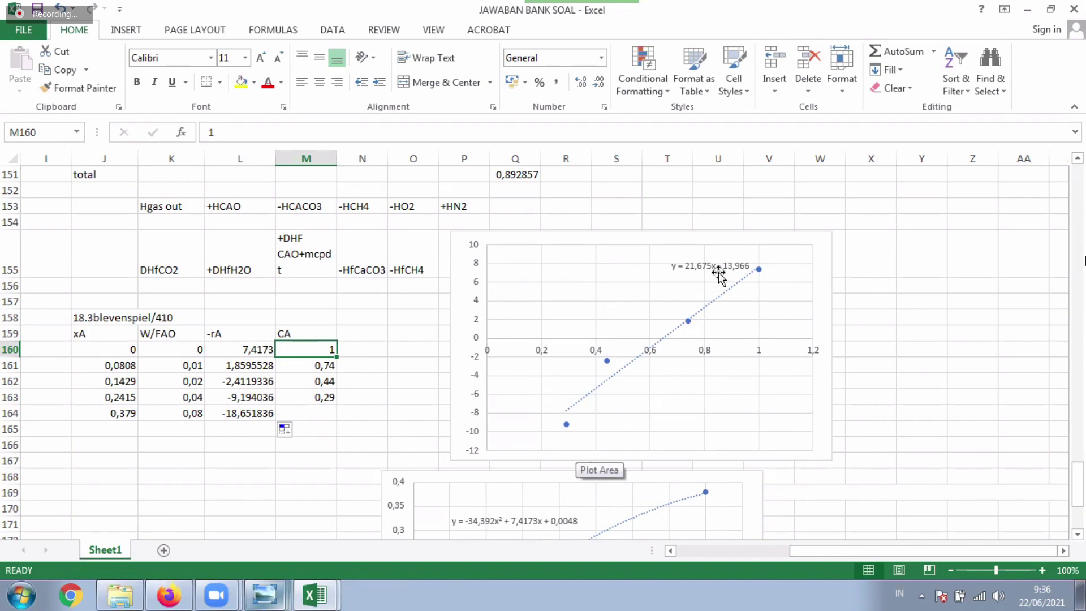
pyautogui.press('Down')
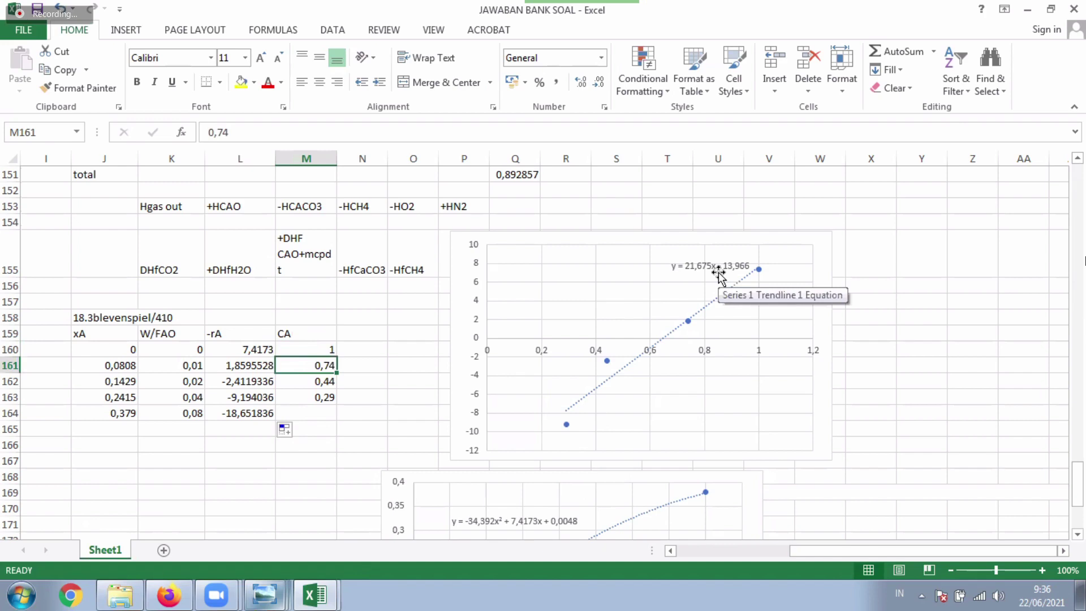
pyautogui.press('Down')
pyautogui.write('0')
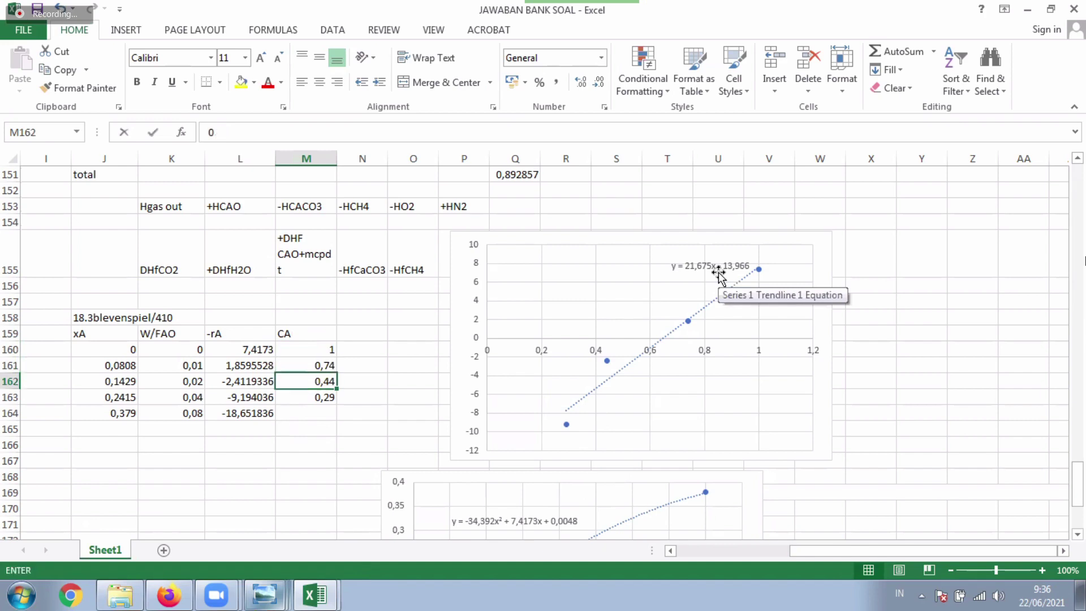
pyautogui.write(',6')
pyautogui.press('Return')
pyautogui.write('0')
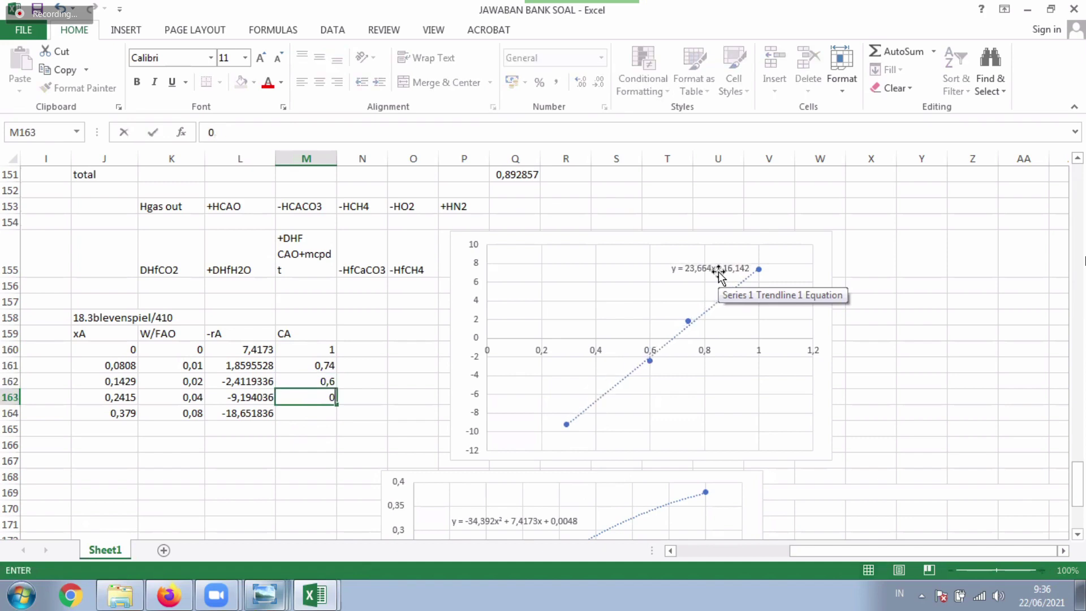
pyautogui.write(',44')
pyautogui.press('Return')
pyautogui.write('0,29')
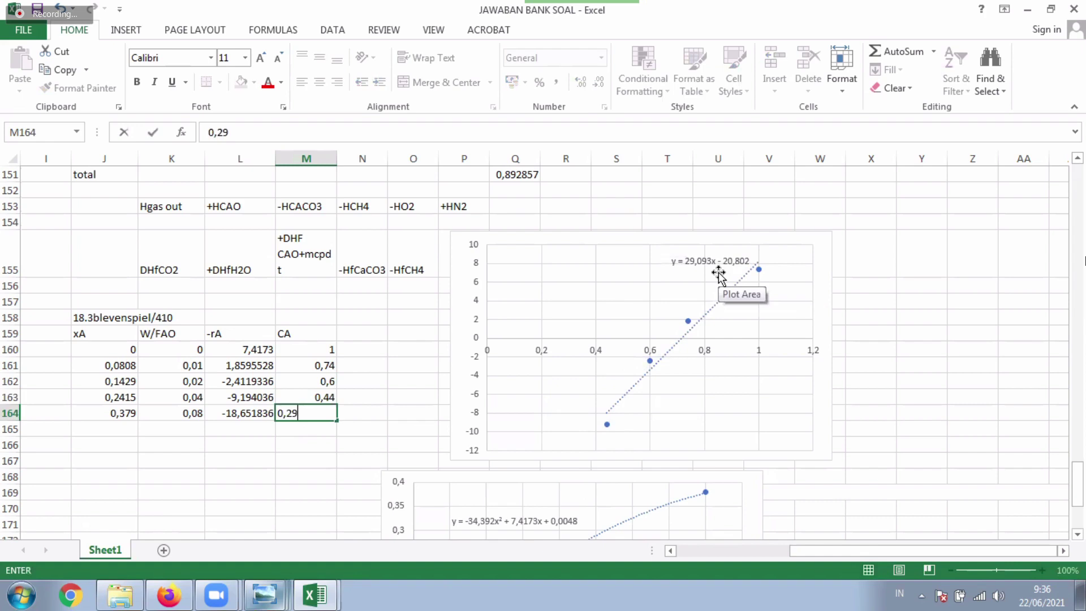
pyautogui.press('Return')
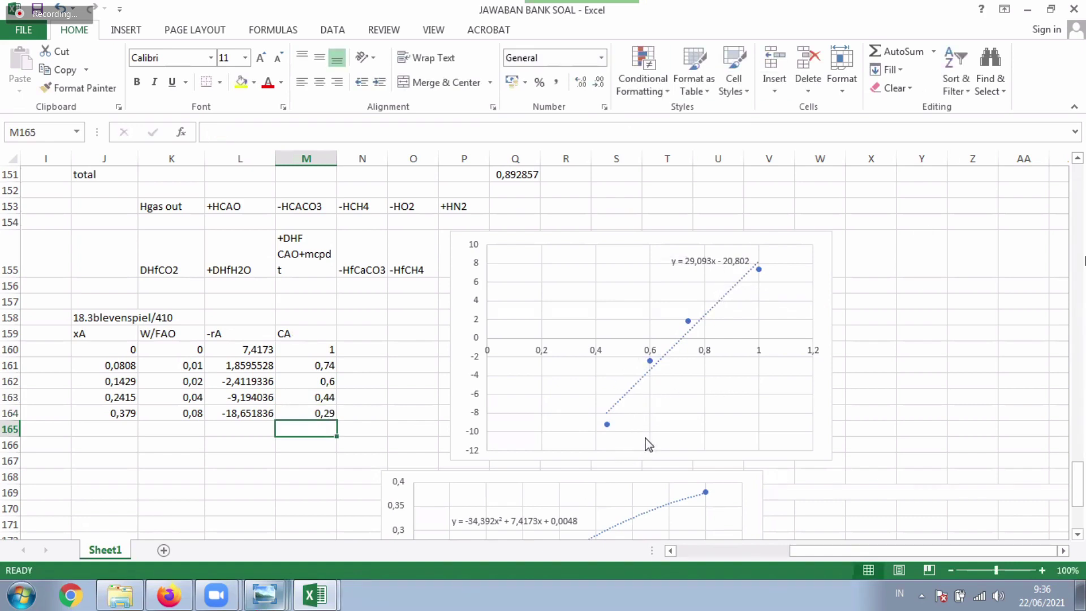
pyautogui.click(610, 452)
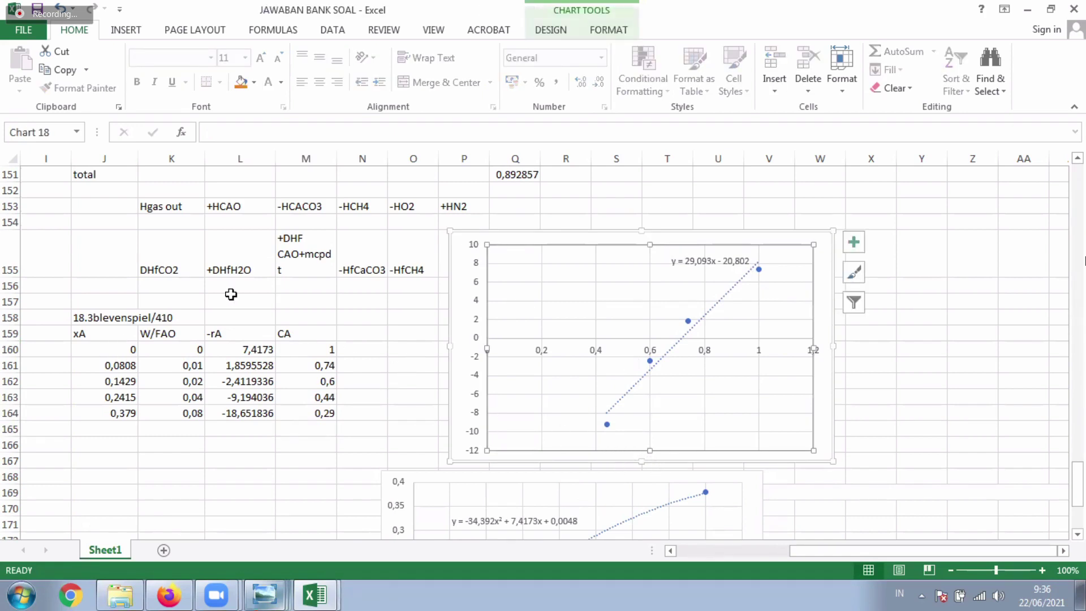
pyautogui.click(650, 361)
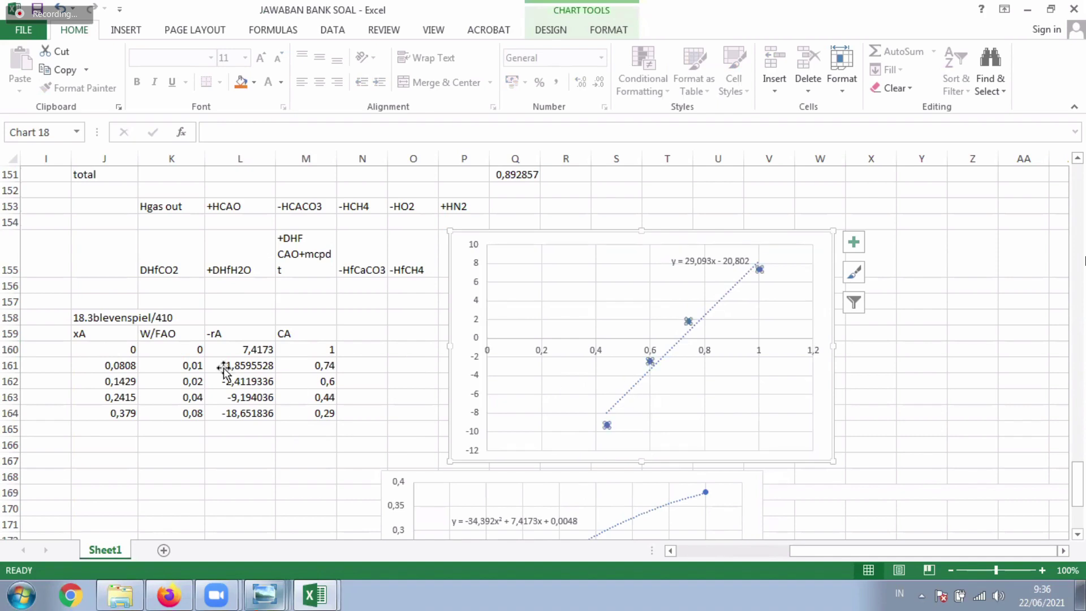
pyautogui.click(251, 355)
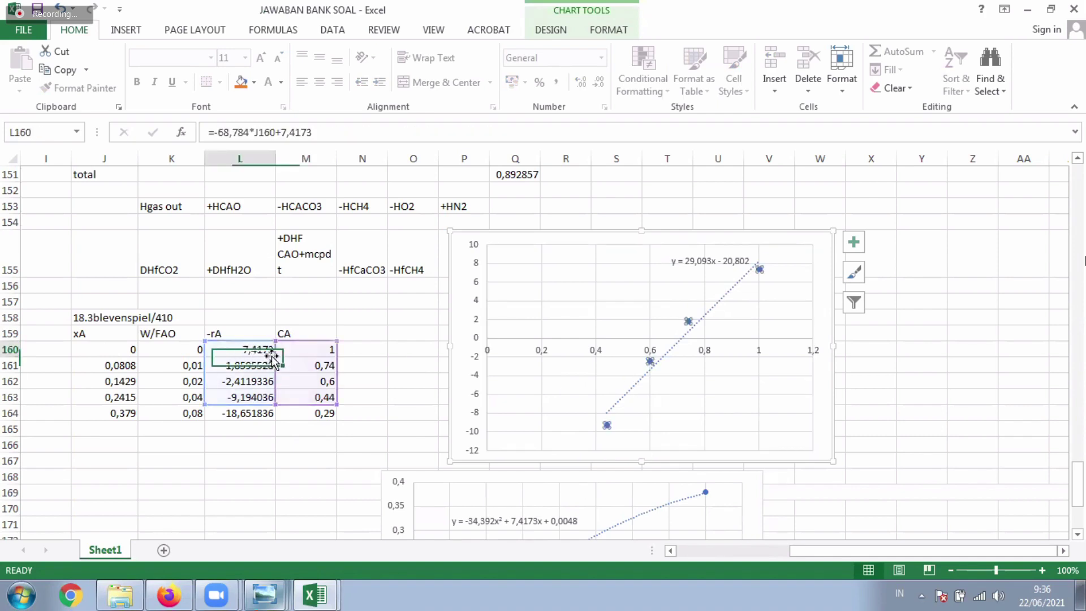
pyautogui.moveTo(268, 358); pyautogui.dragTo(267, 357)
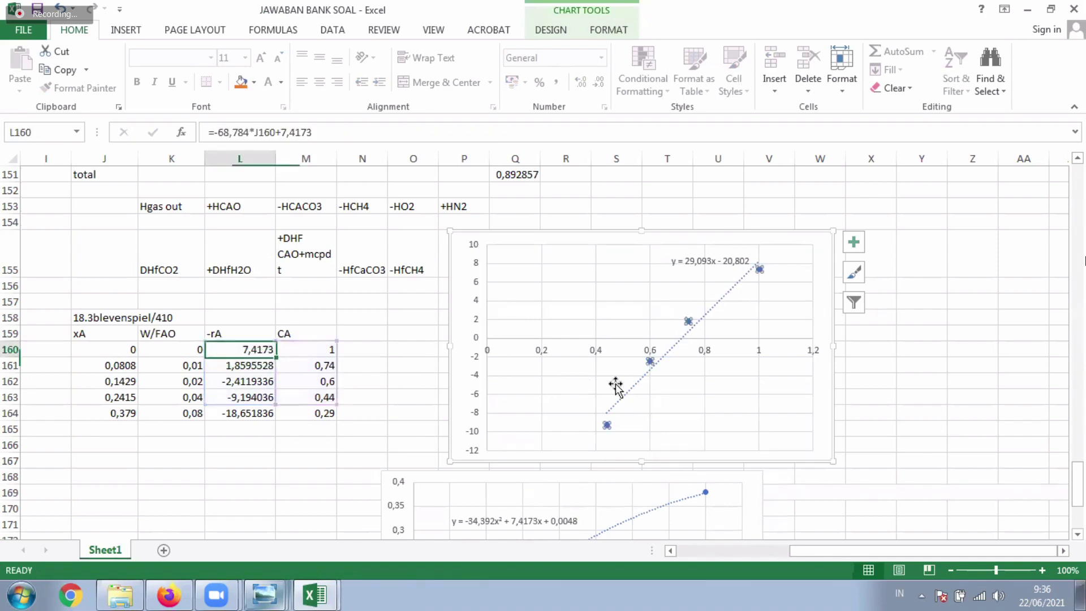
# Step: Extend the -rA versus CA chart's series to X values M160:M164 and Y values L160:L164
pyautogui.click(688, 320)
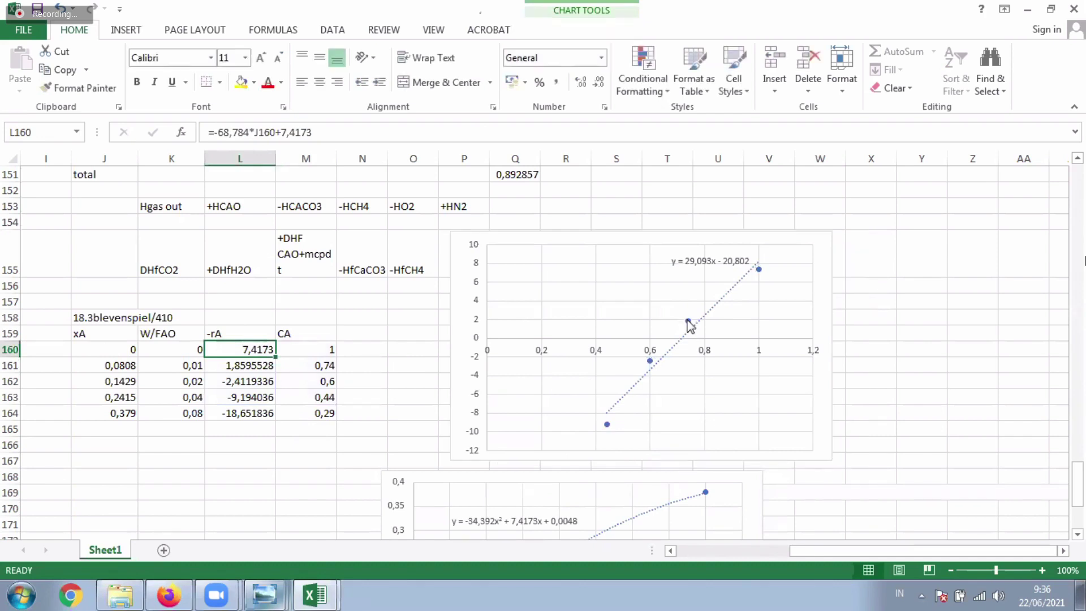
pyautogui.hotkey('shift', 'F10')
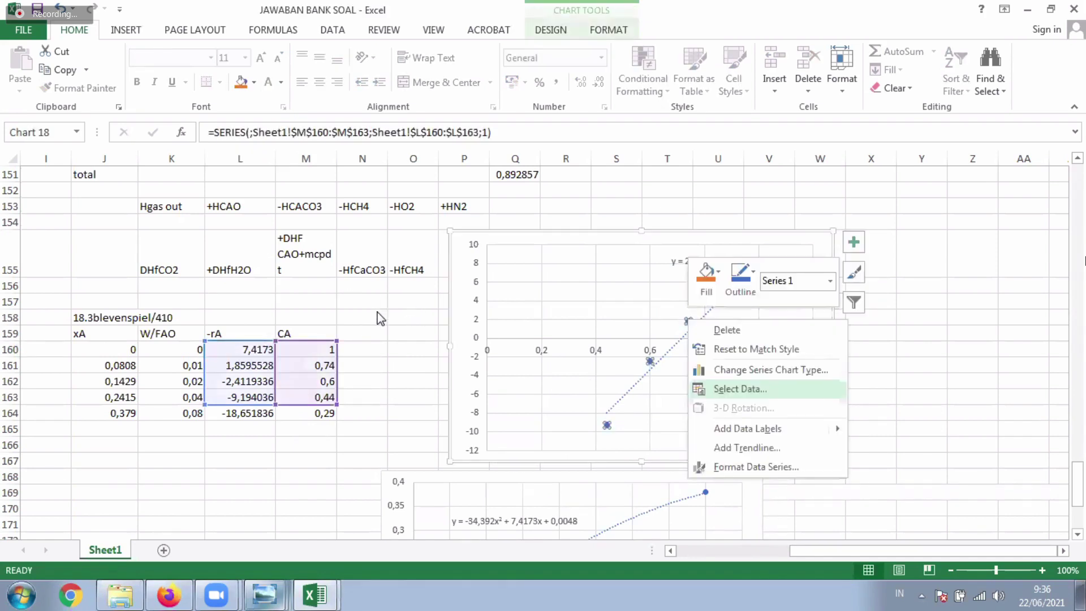
pyautogui.press('Return')
pyautogui.hotkey('alt', 'e')
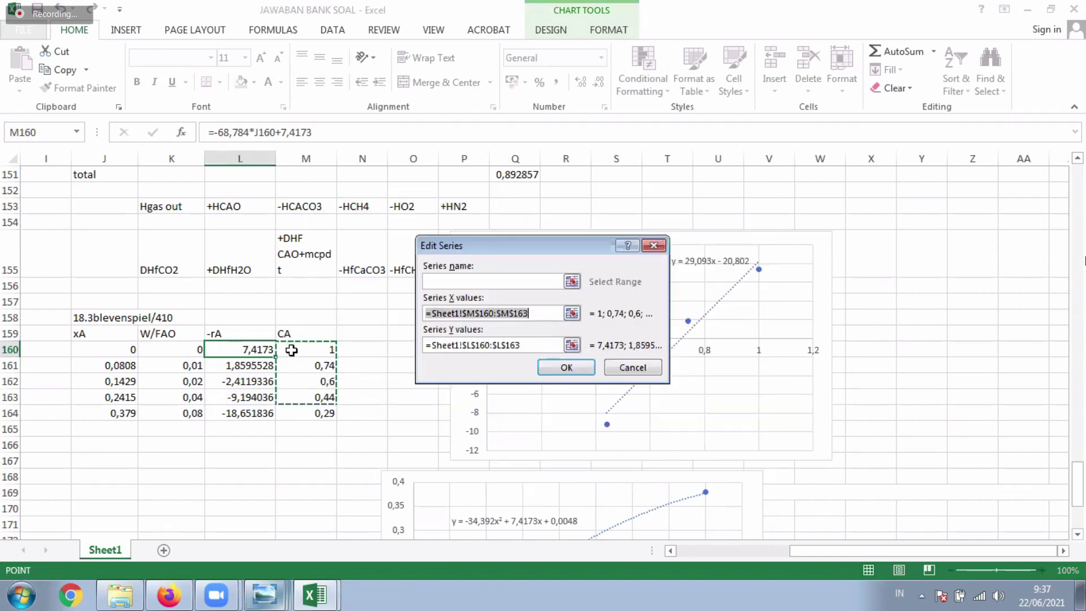
pyautogui.moveTo(308, 350); pyautogui.dragTo(314, 416)
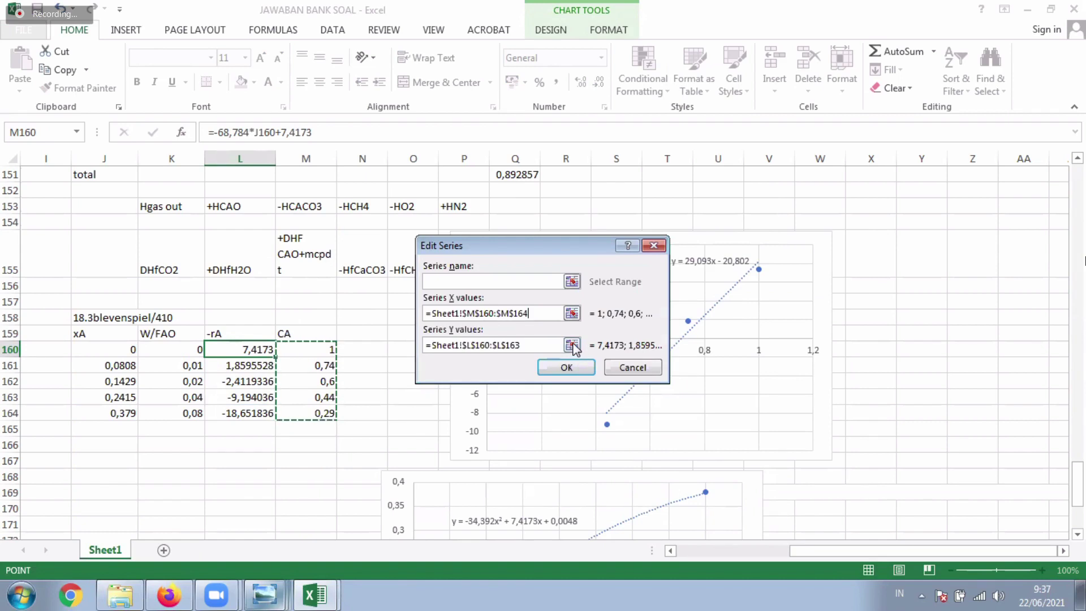
pyautogui.moveTo(262, 346); pyautogui.dragTo(296, 395)
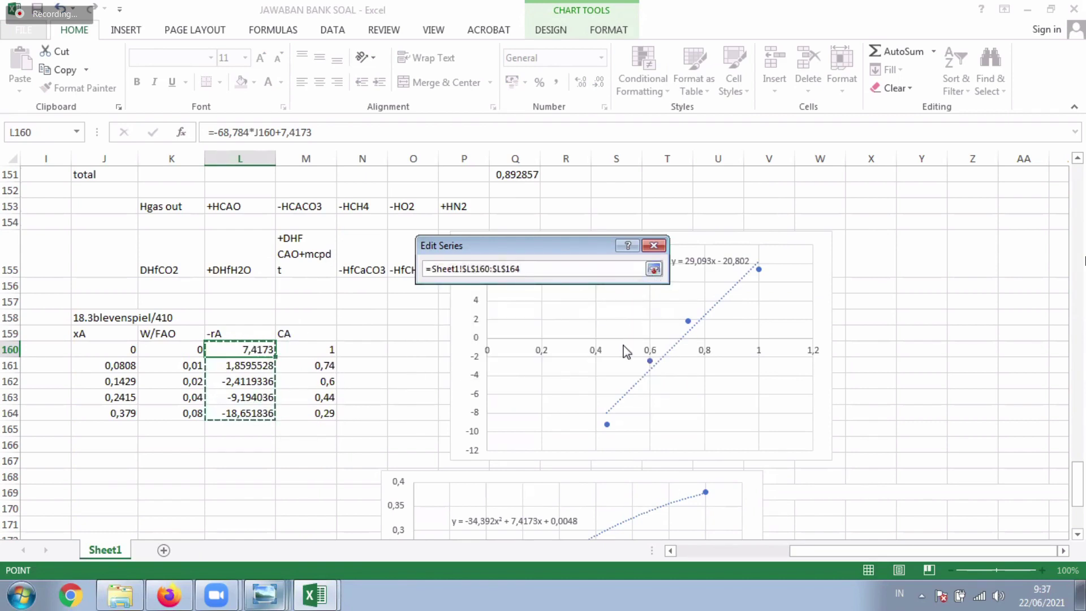
pyautogui.press('Return')
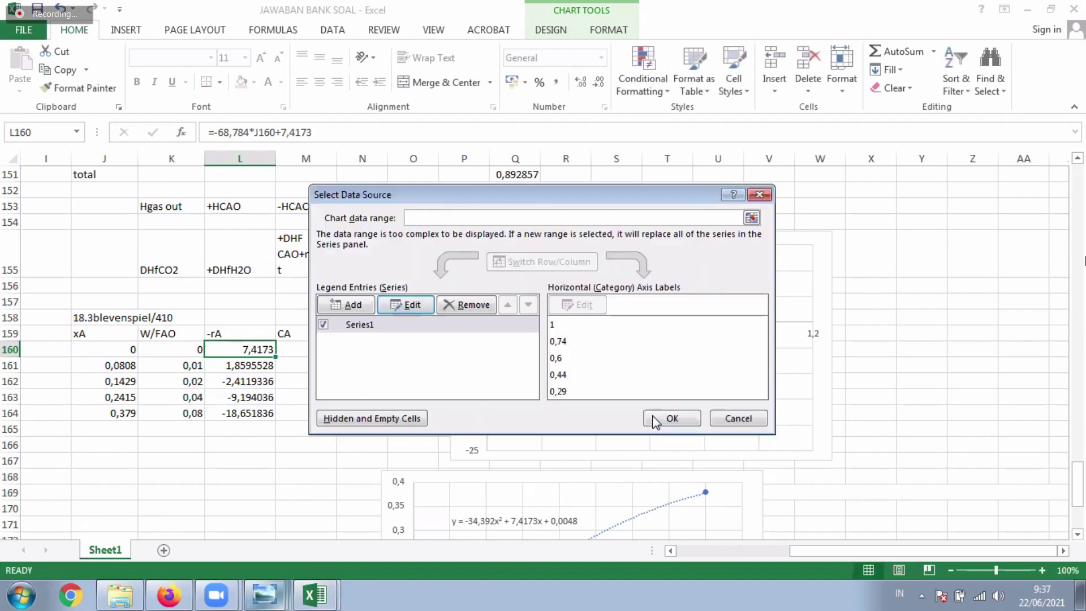
pyautogui.click(667, 418)
pyautogui.click(937, 369)
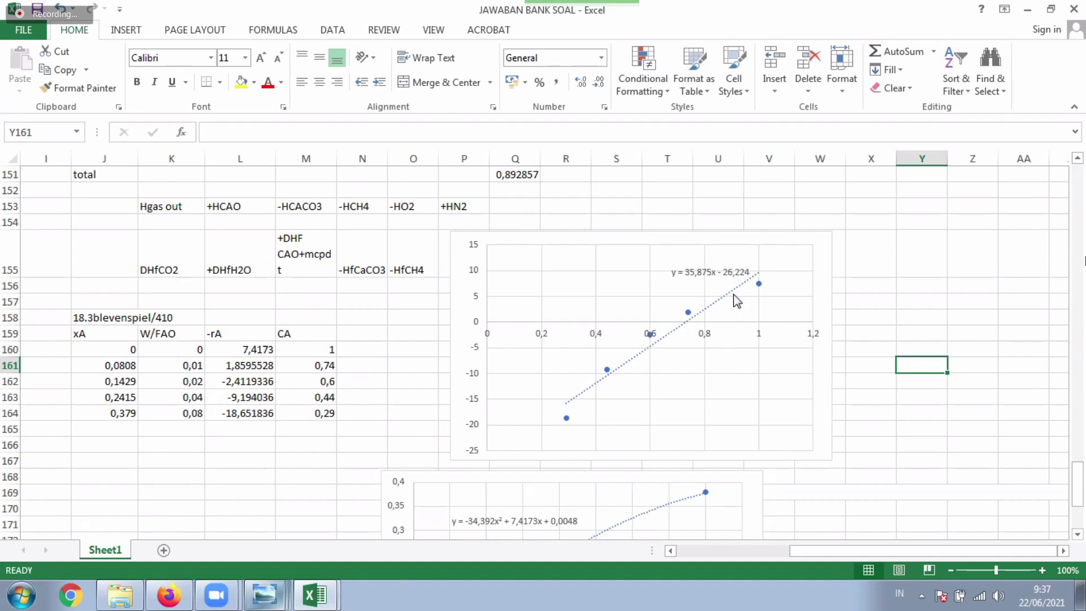
# Step: Add a second linear trendline to the -rA versus CA chart with intercept 0,0, displaying its equation and R-squared value
pyautogui.click(760, 284)
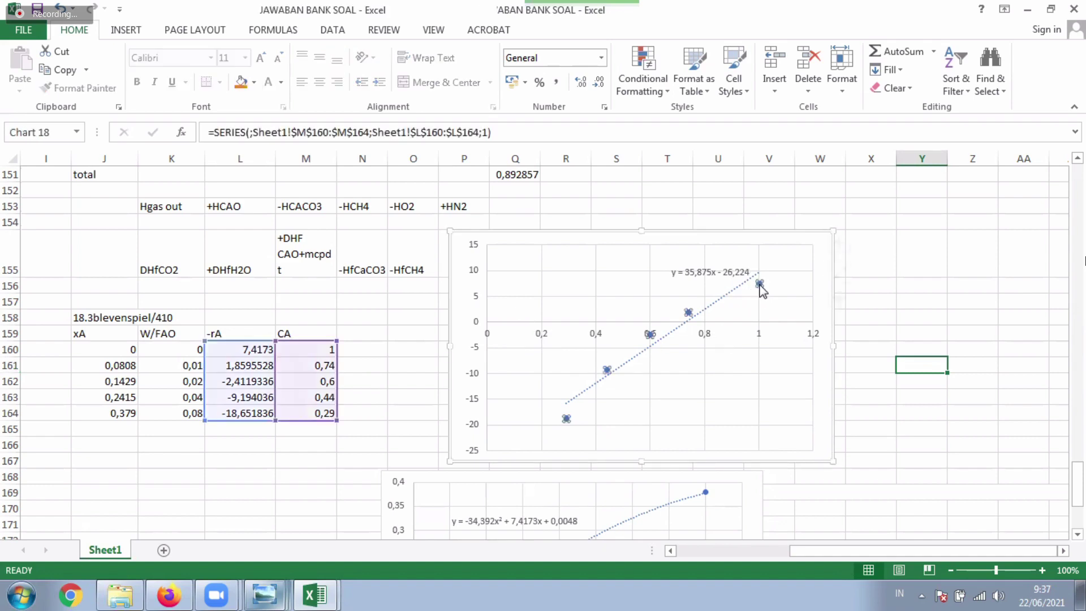
pyautogui.rightClick(760, 285)
pyautogui.click(798, 413)
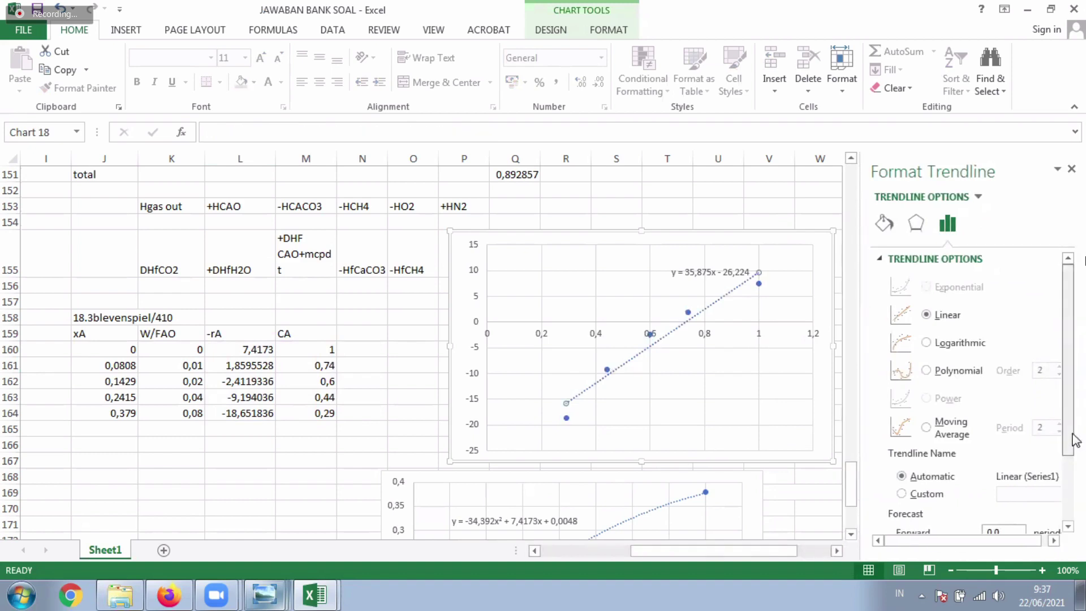
pyautogui.scroll(-3, 928, 509)
pyautogui.click(943, 482)
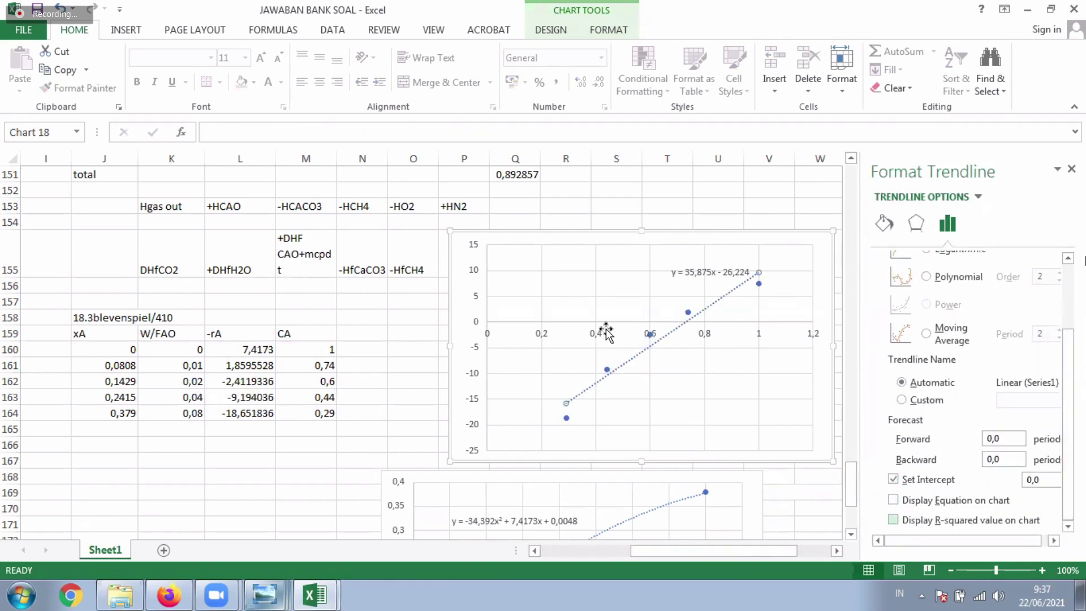
pyautogui.click(942, 505)
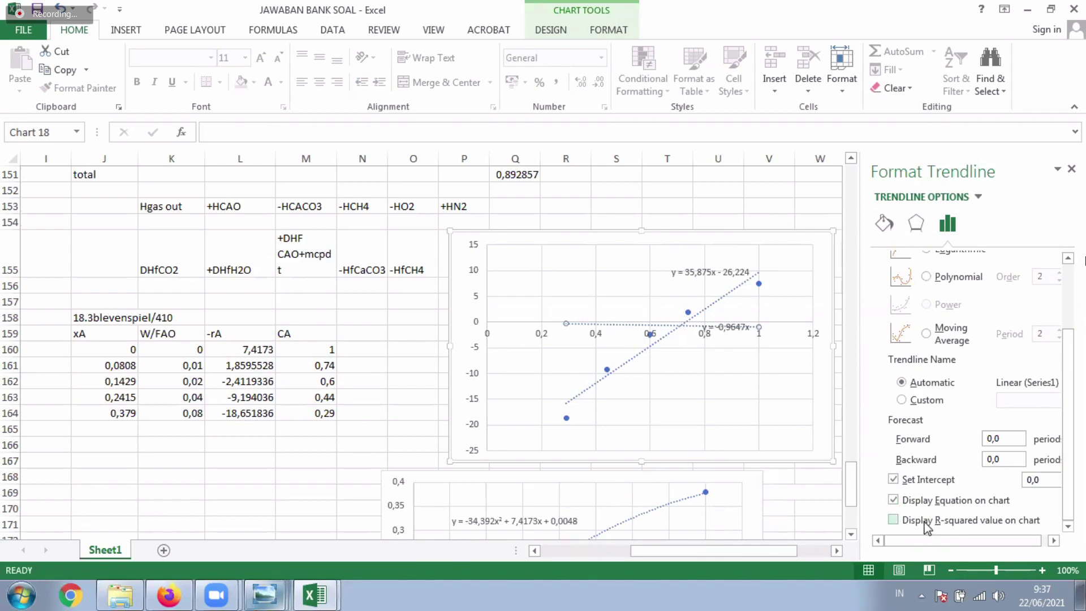
pyautogui.click(927, 524)
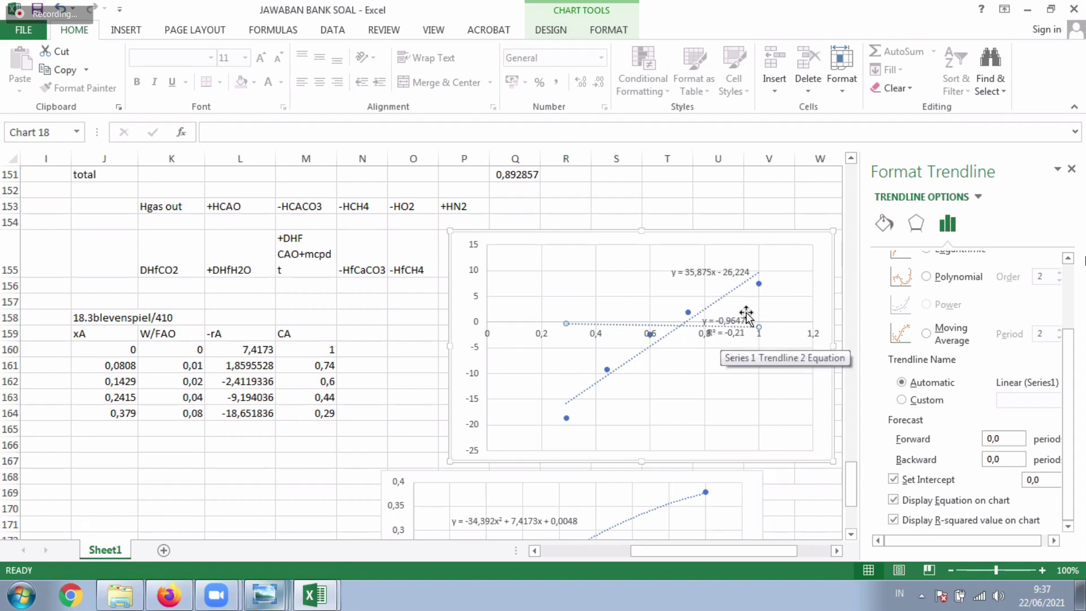
# Step: Delete the zero-intercept trendline and its equation label from the -rA versus CA chart
pyautogui.moveTo(745, 327); pyautogui.dragTo(736, 370)
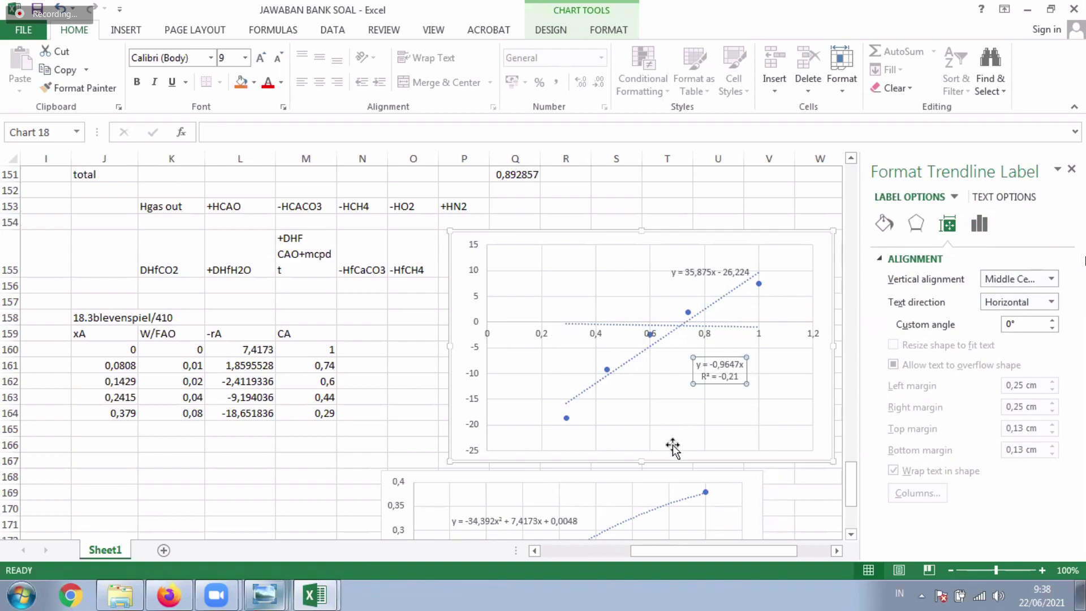
pyautogui.press('Delete')
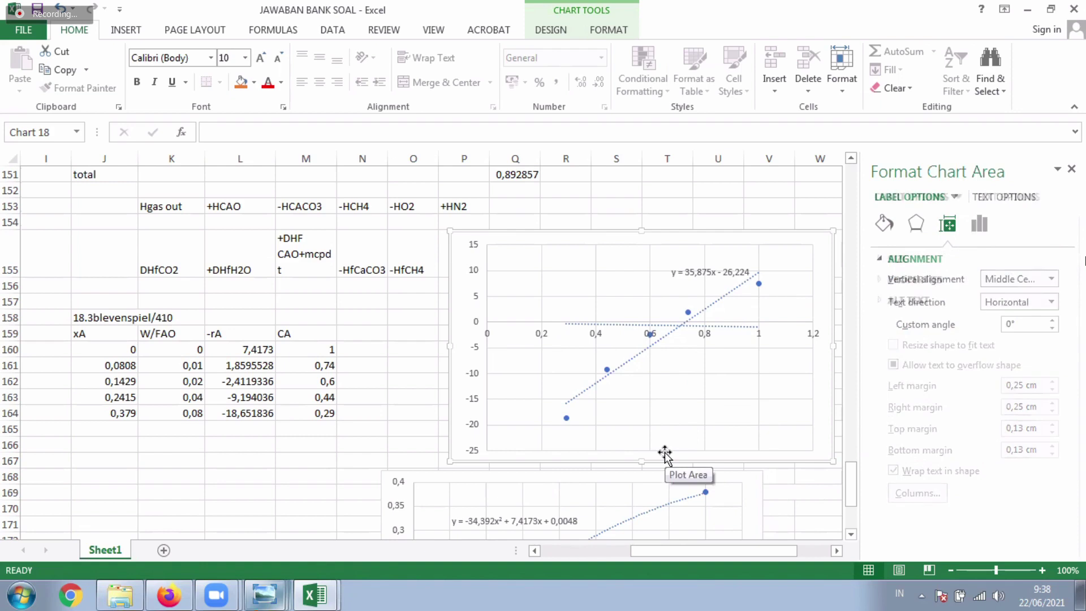
pyautogui.click(627, 325)
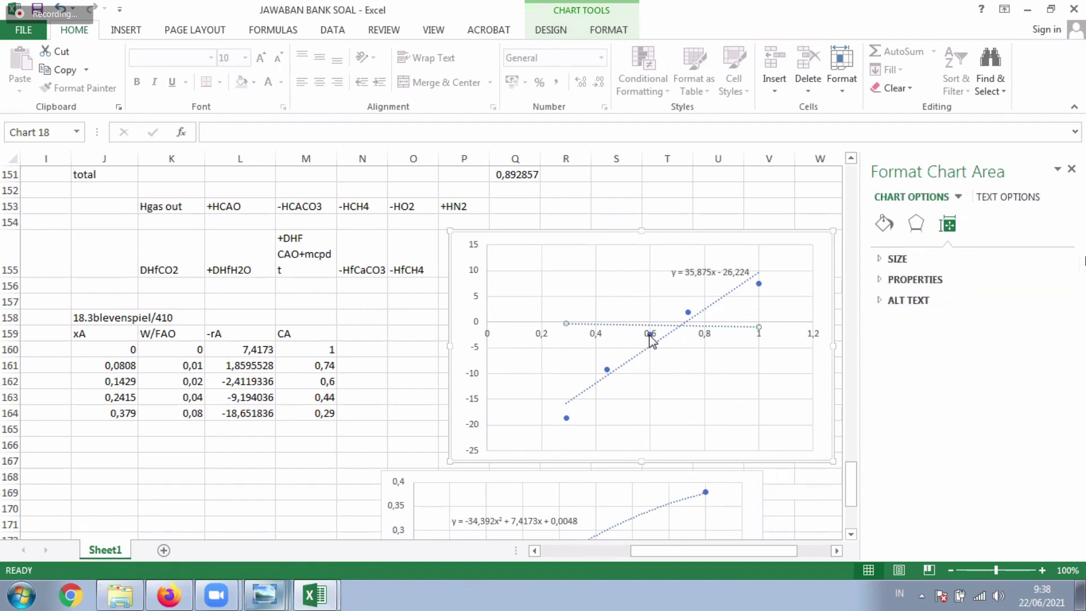
pyautogui.press('Delete')
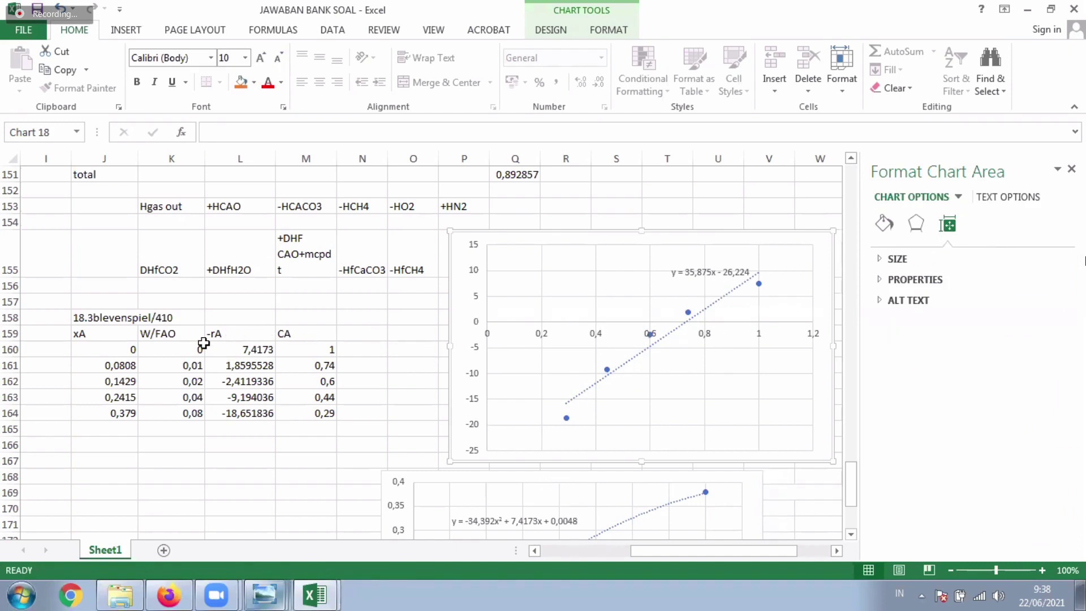
# Step: Enter the start of the logarithmic rate equation, "log (-ra)=", in cell J167
pyautogui.click(82, 459)
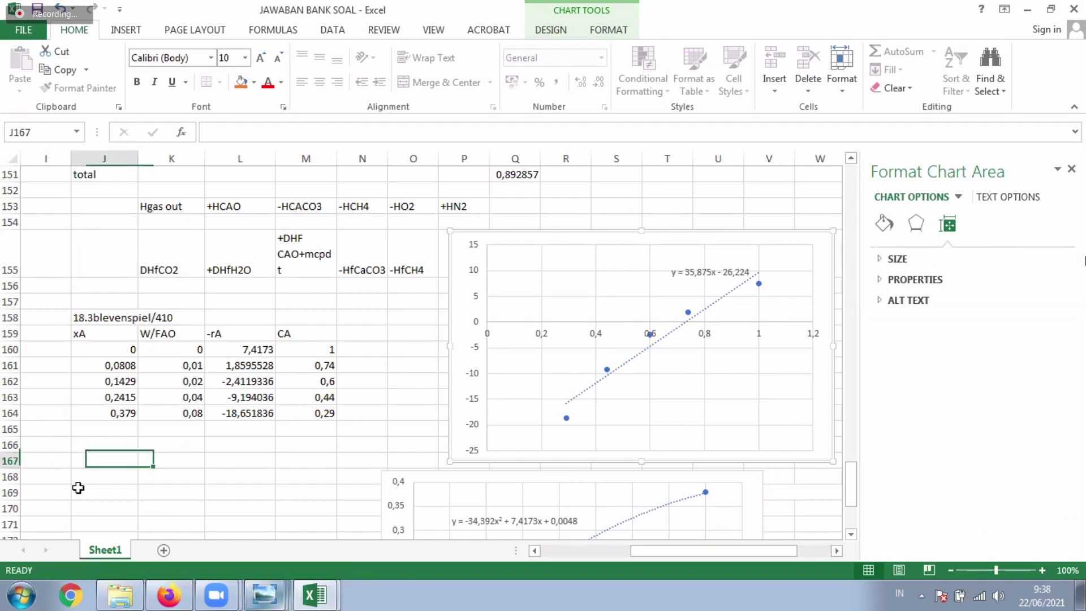
pyautogui.write('log')
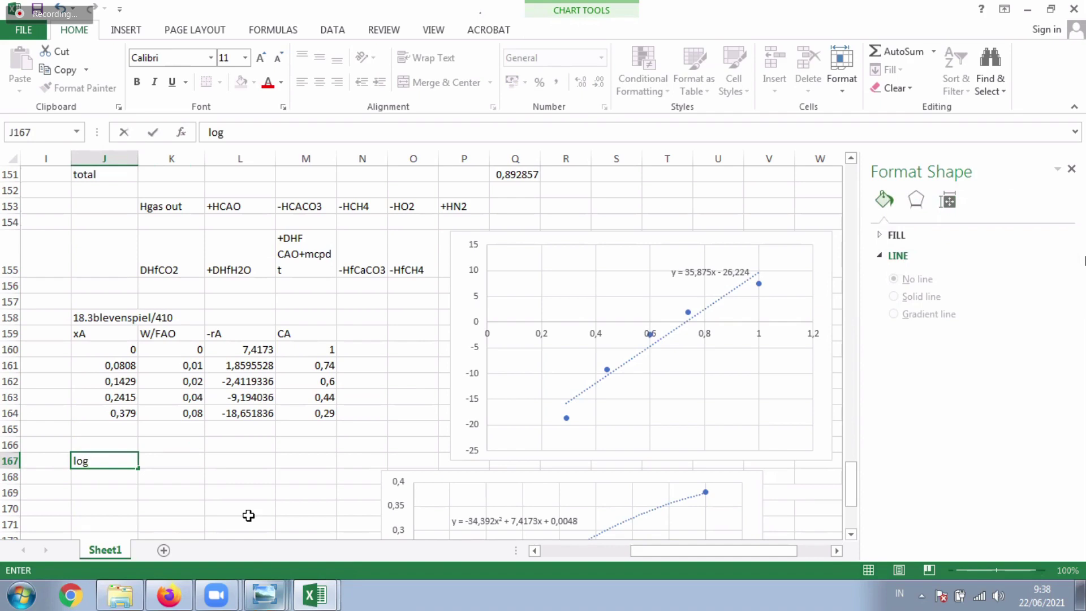
pyautogui.write(' (-ra)=')
pyautogui.press('Return')
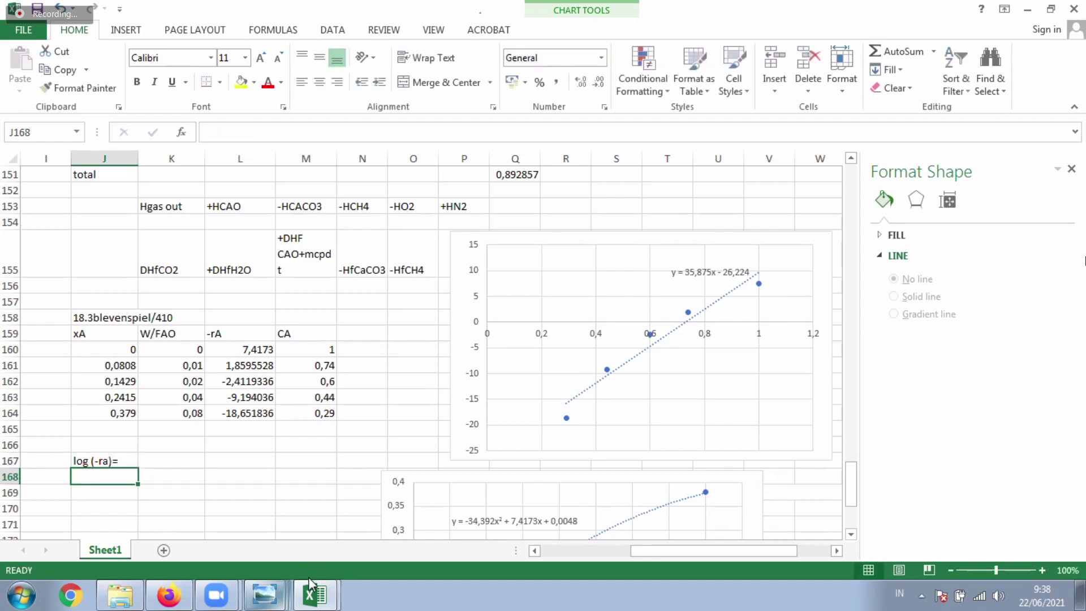
# Step: Enter the rate law "-ra=kcan" as text in cell K166
pyautogui.click(173, 446)
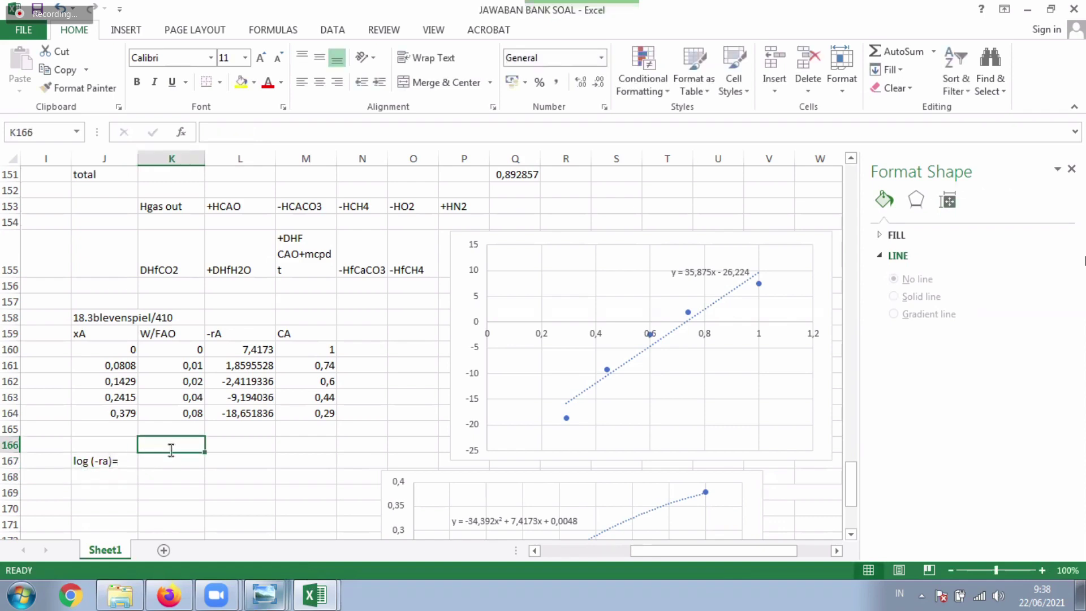
pyautogui.write("'-ra-")
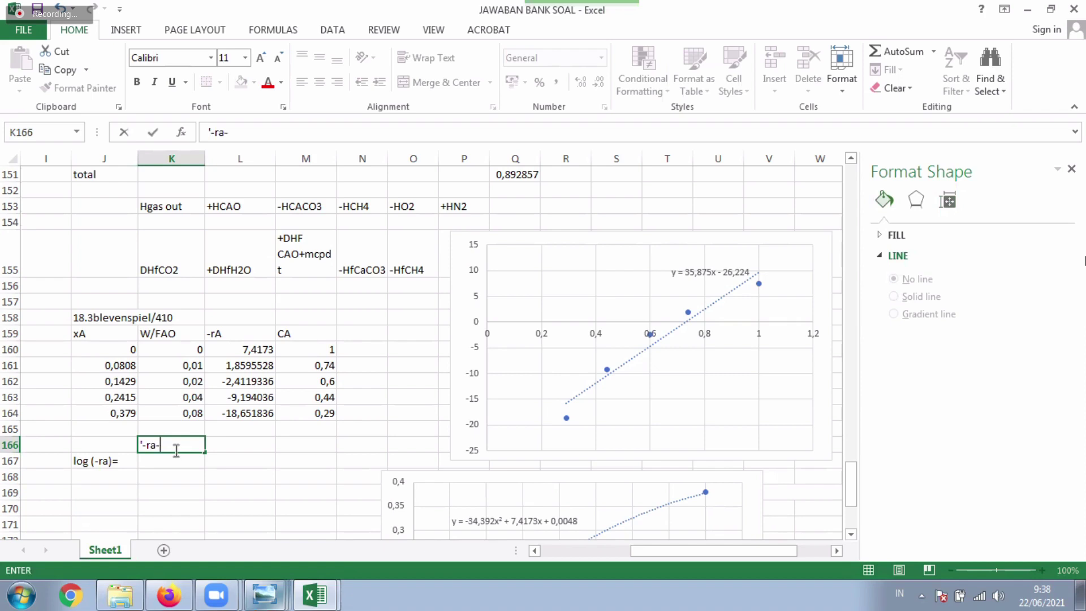
pyautogui.press('BackSpace')
pyautogui.write('=kcan')
pyautogui.press('Return')
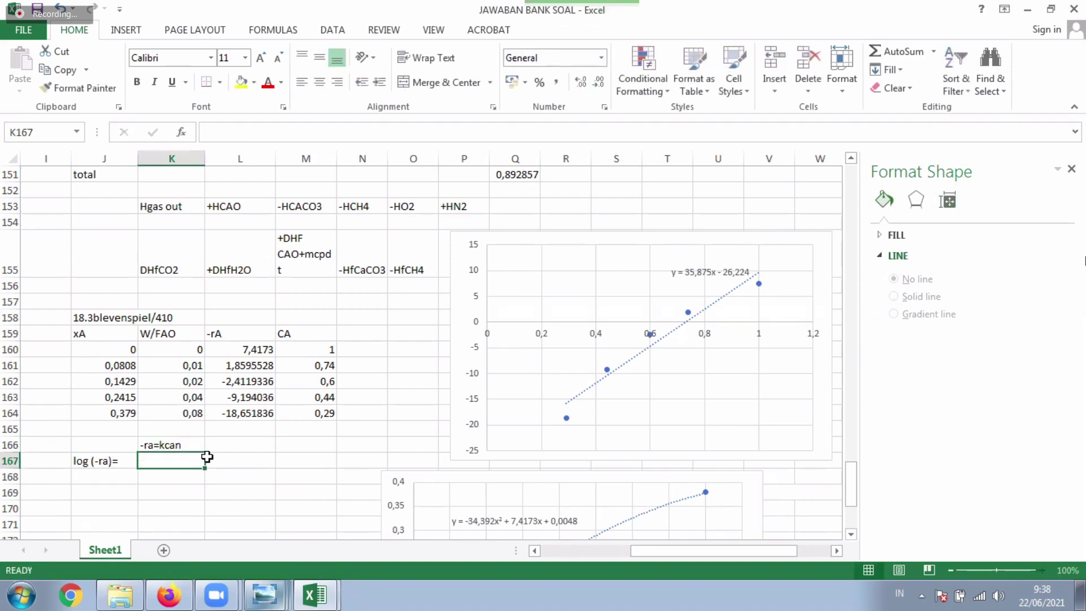
# Step: Complete the equation in cell J167 so it reads "log (-ra)=log k+nlog ca"
pyautogui.doubleClick(98, 460)
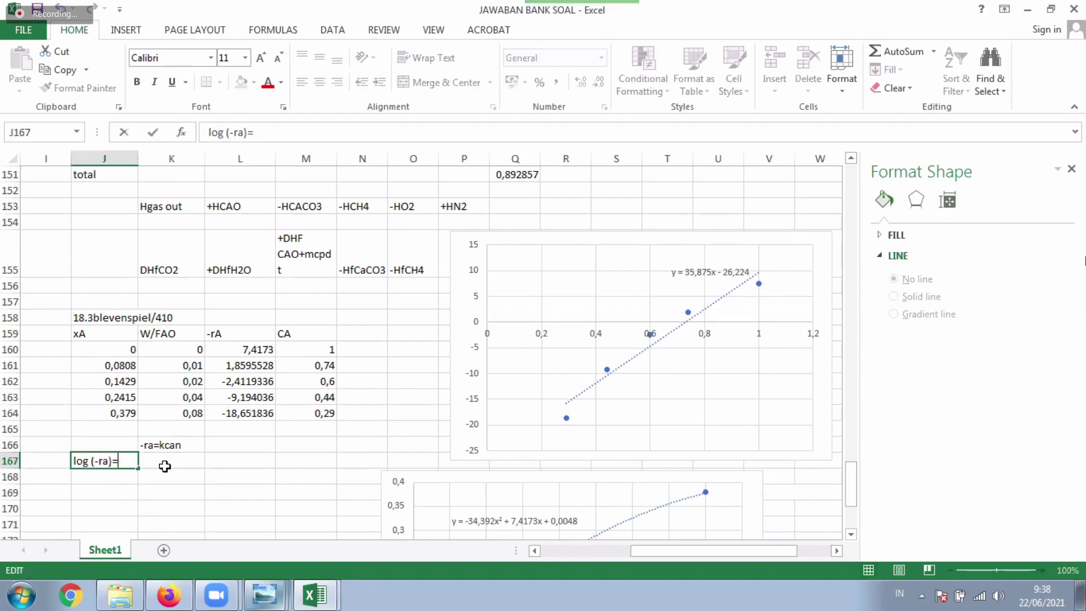
pyautogui.write('lo')
pyautogui.write('g')
pyautogui.write(' x')
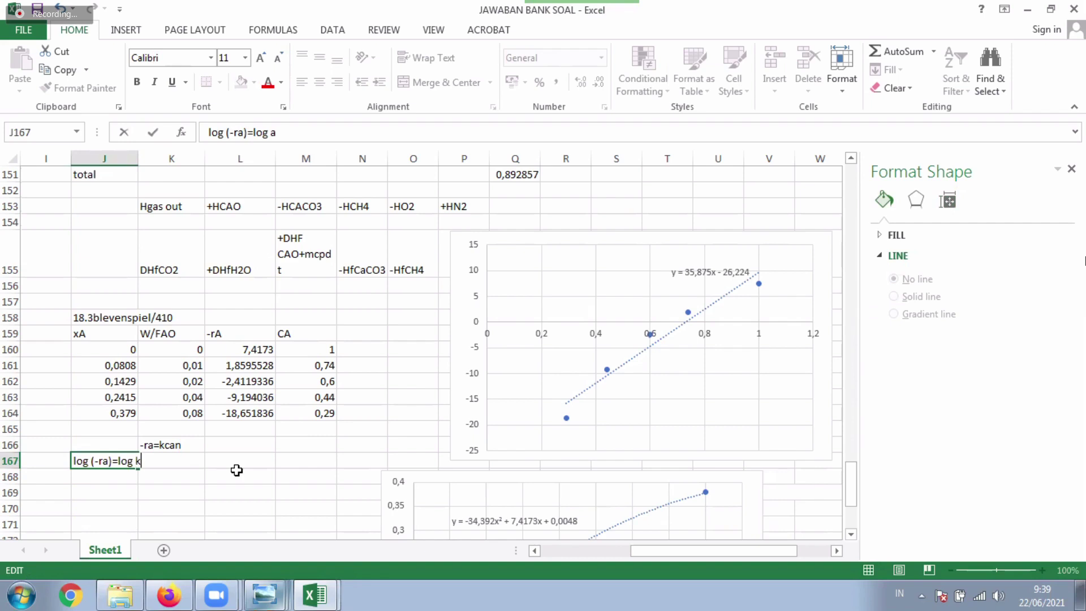
pyautogui.write('+nlog ca')
pyautogui.press('Return')
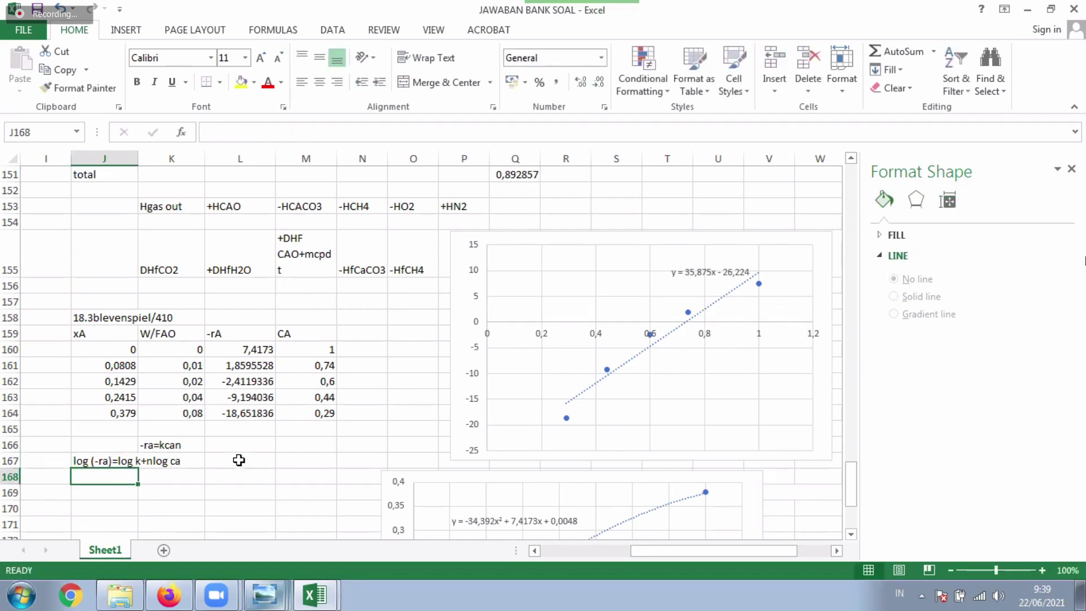
# Step: Add the column headings "log(-ra)" in N159 and "log ca" in O159 beside the CA column
pyautogui.click(369, 331)
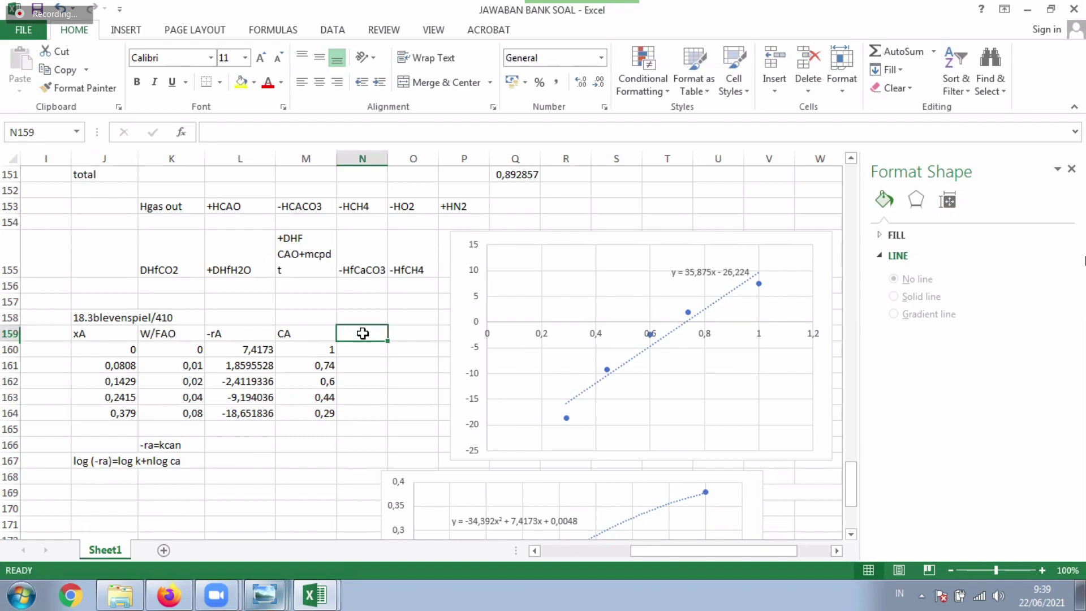
pyautogui.write('log')
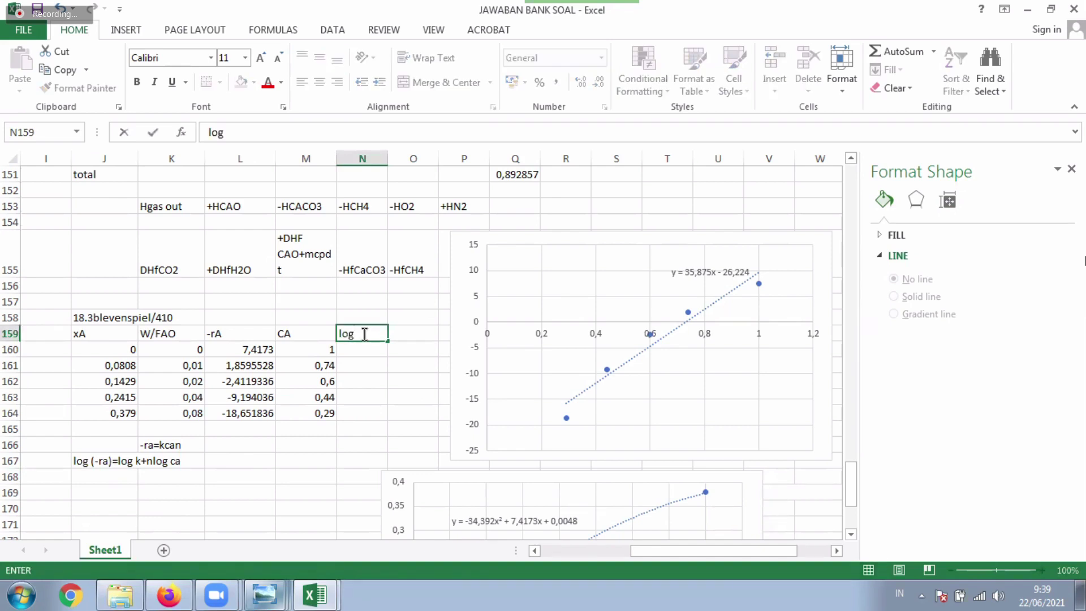
pyautogui.write('(-ra)')
pyautogui.press('Return')
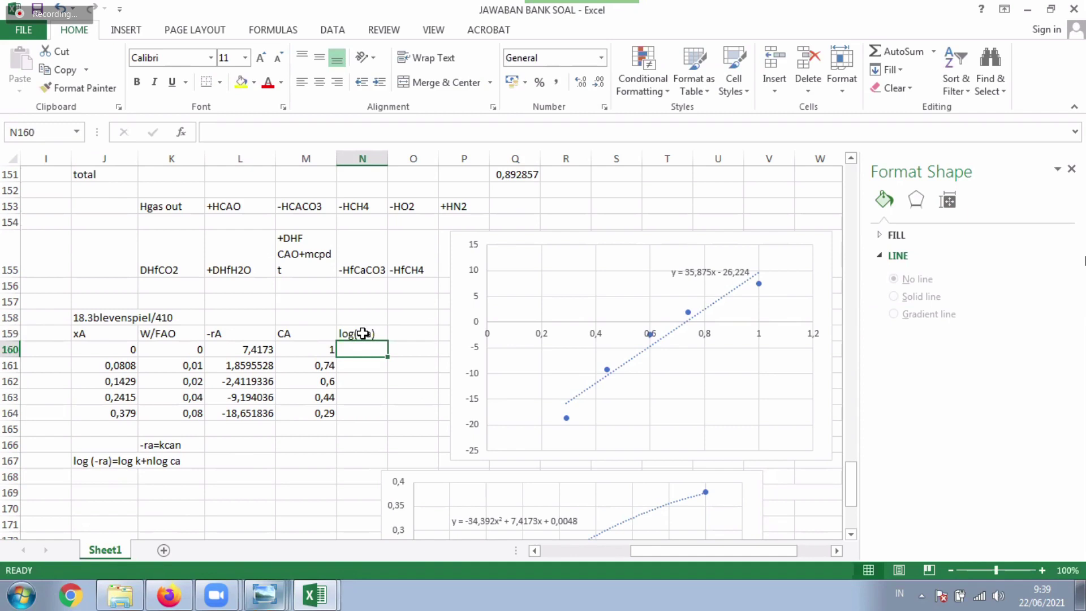
pyautogui.press('Up')
pyautogui.press('Right')
pyautogui.write('l')
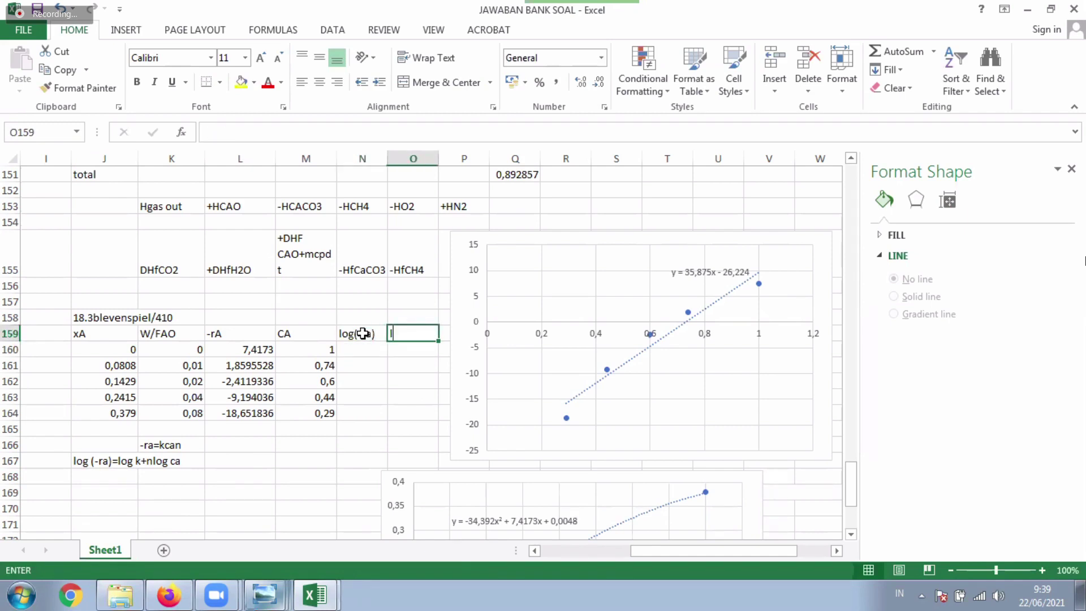
pyautogui.write('og ca')
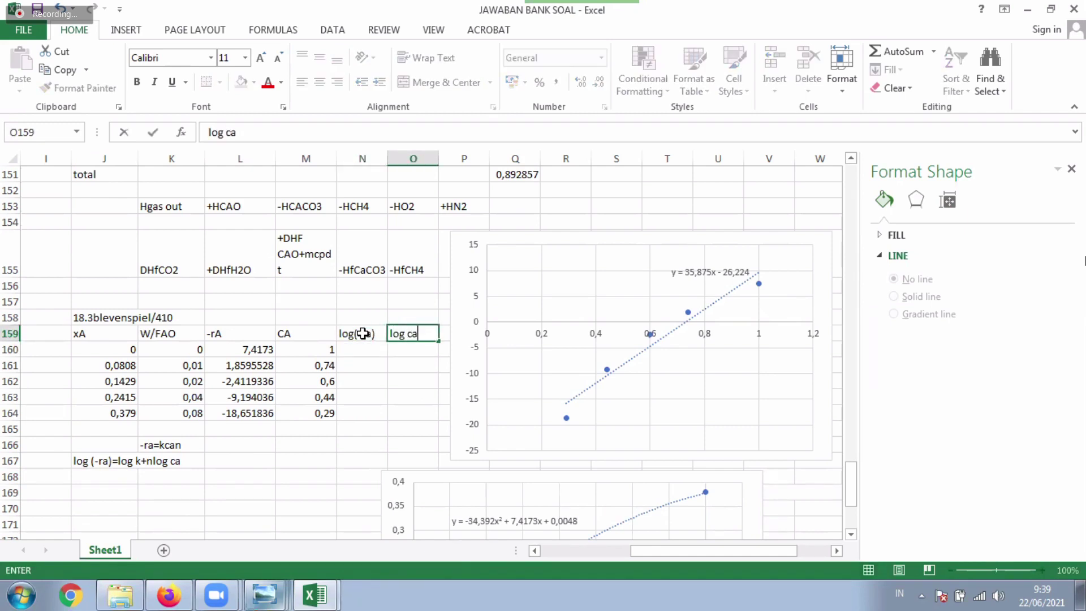
pyautogui.press('Return')
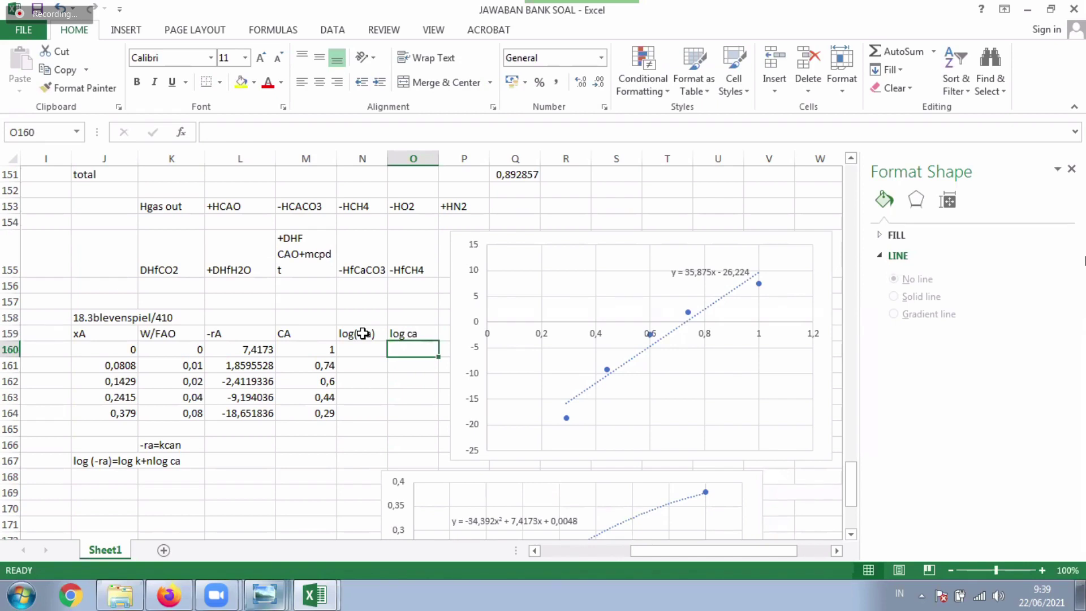
# Step: Enter the formula =LOG(L160) in cell N160 to calculate the logarithm of -rA
pyautogui.press('Left')
pyautogui.write('=')
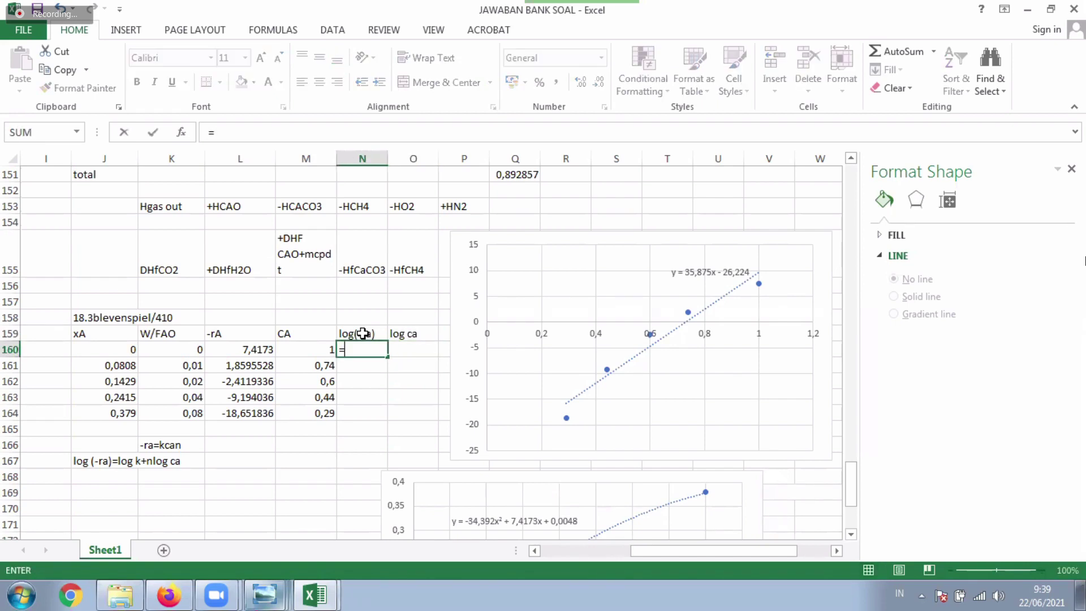
pyautogui.write('lig')
pyautogui.press('BackSpace')
pyautogui.press('BackSpace')
pyautogui.write('og')
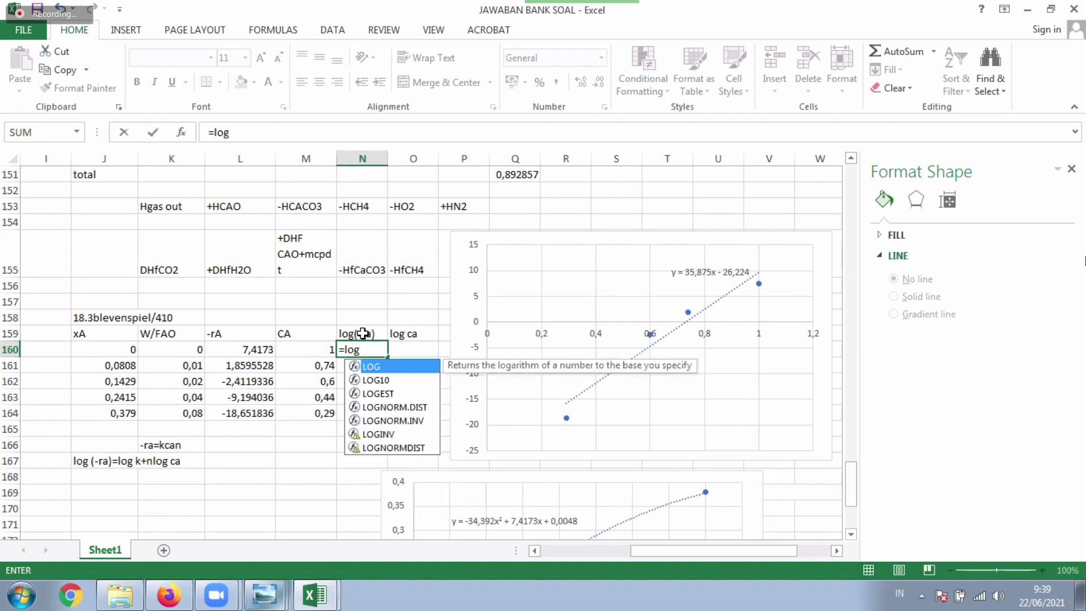
pyautogui.write('(')
pyautogui.click(234, 349)
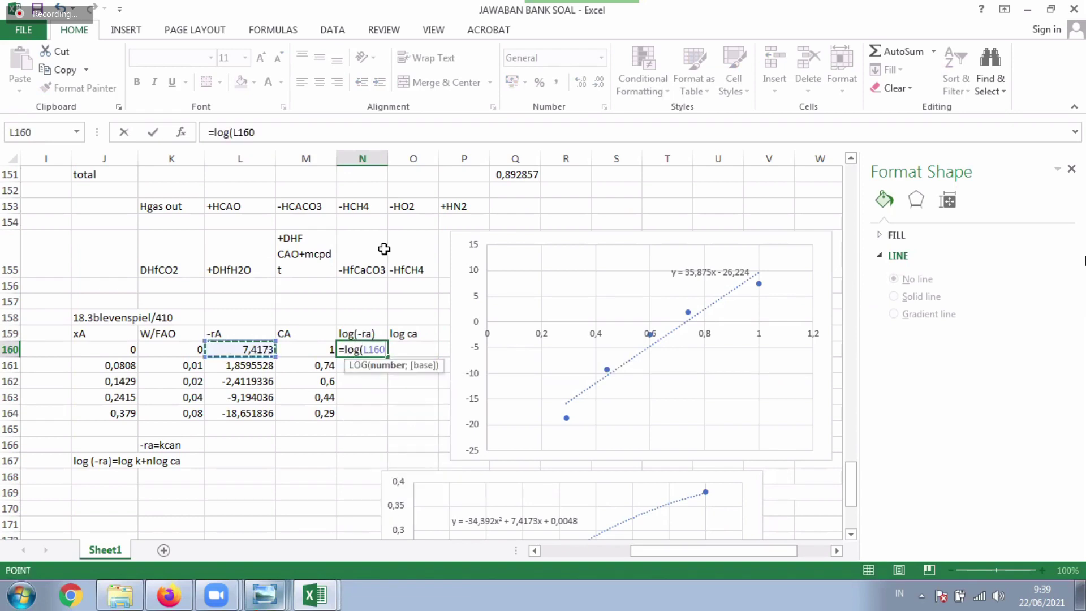
pyautogui.write(')')
pyautogui.press('Return')
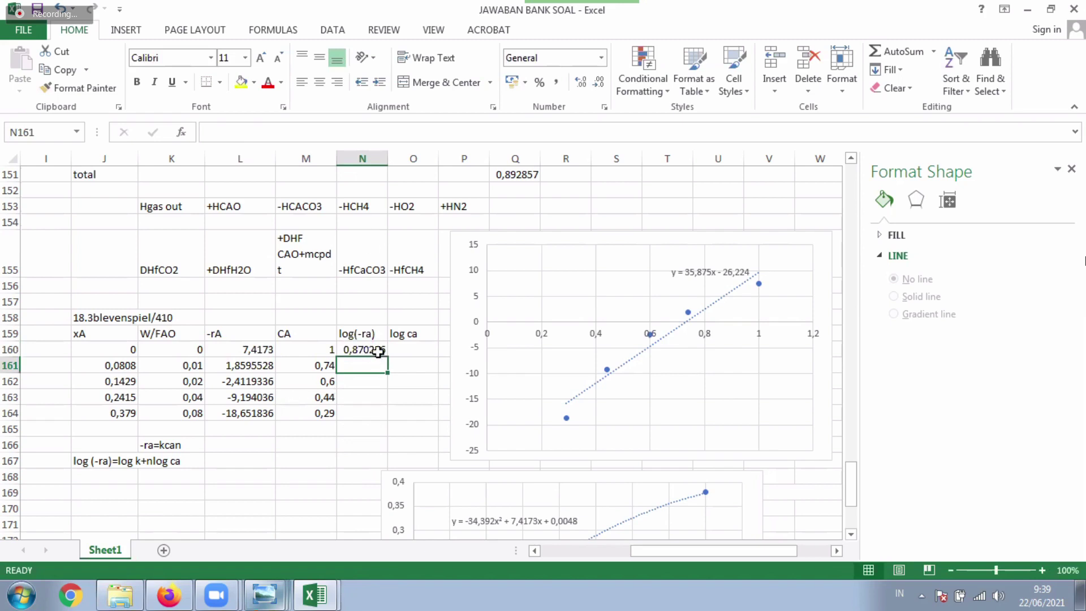
# Step: Fill the log(-ra) formula from N160 down through N164 and select cells N162 to N164
pyautogui.click(375, 350)
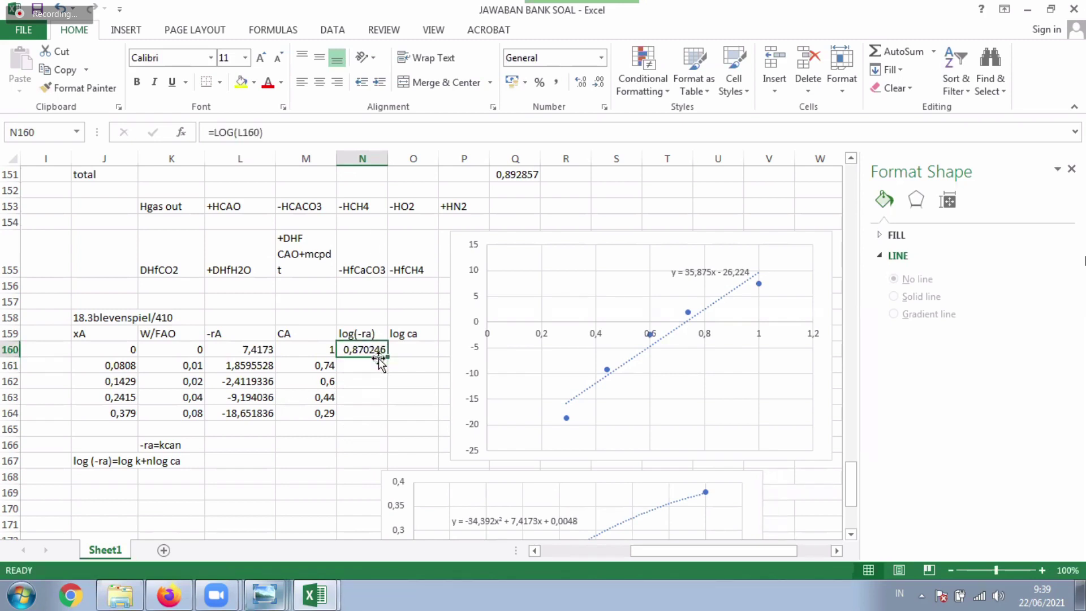
pyautogui.moveTo(380, 358); pyautogui.dragTo(388, 419)
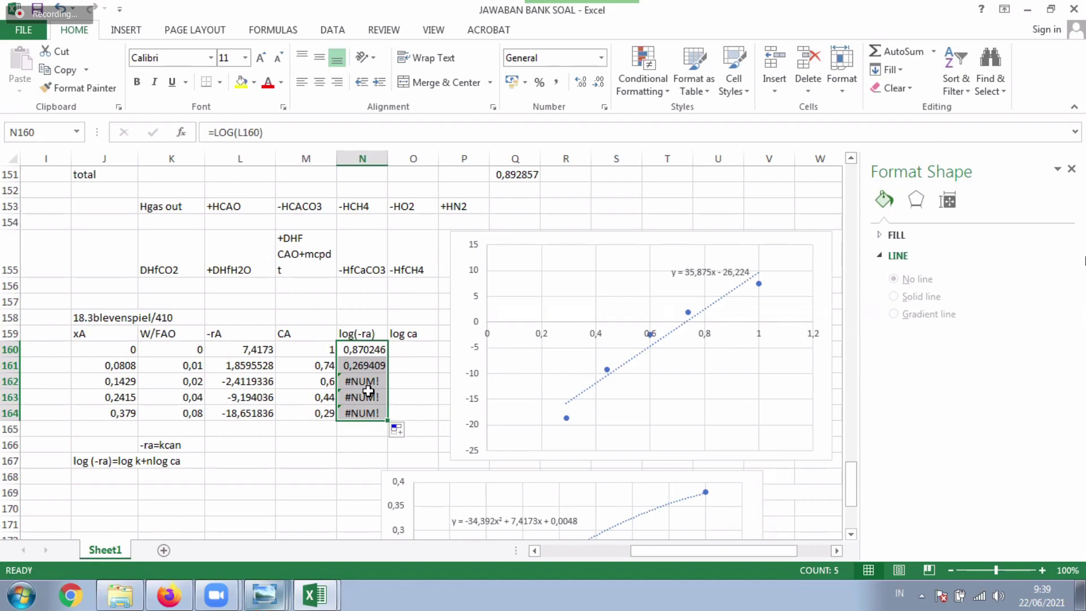
pyautogui.moveTo(369, 381); pyautogui.dragTo(367, 412)
# Step: Enter the formula =LOG(M160) in cell O160 to calculate the logarithm of CA
pyautogui.click(402, 351)
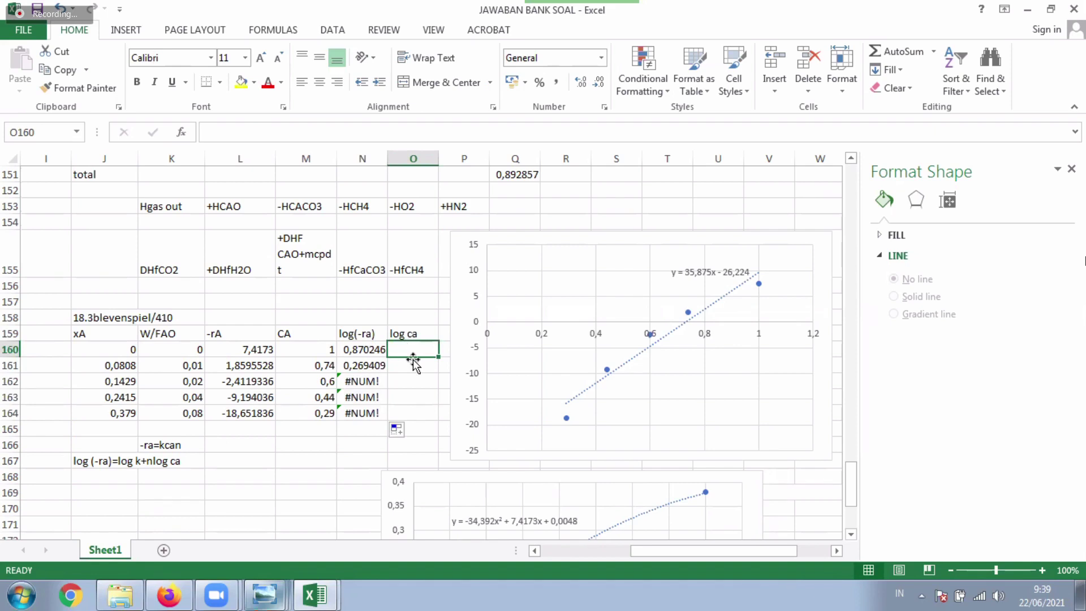
pyautogui.write('=l')
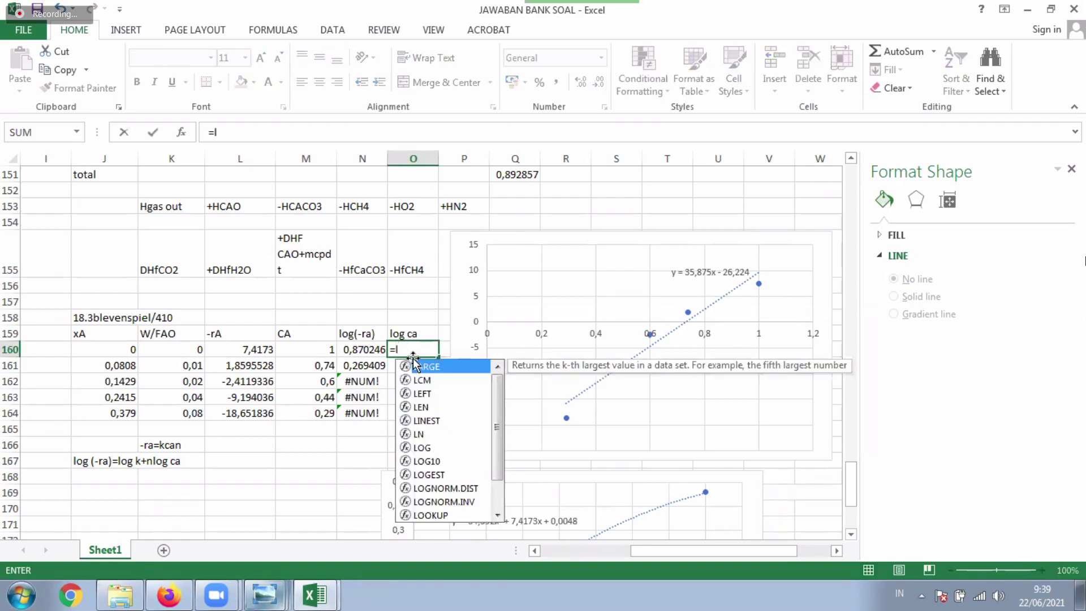
pyautogui.write('og')
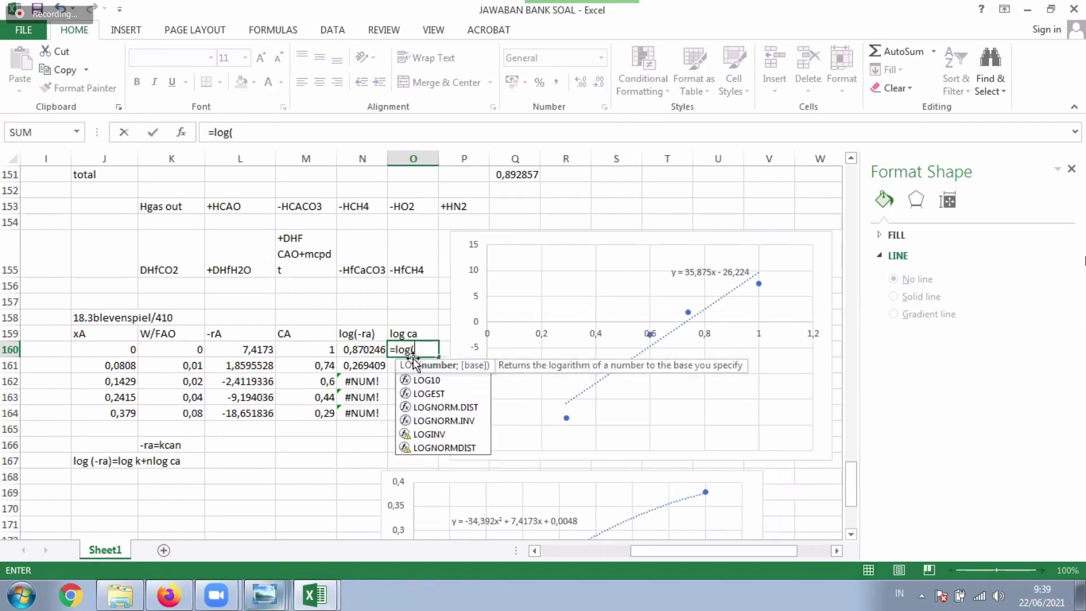
pyautogui.write('(')
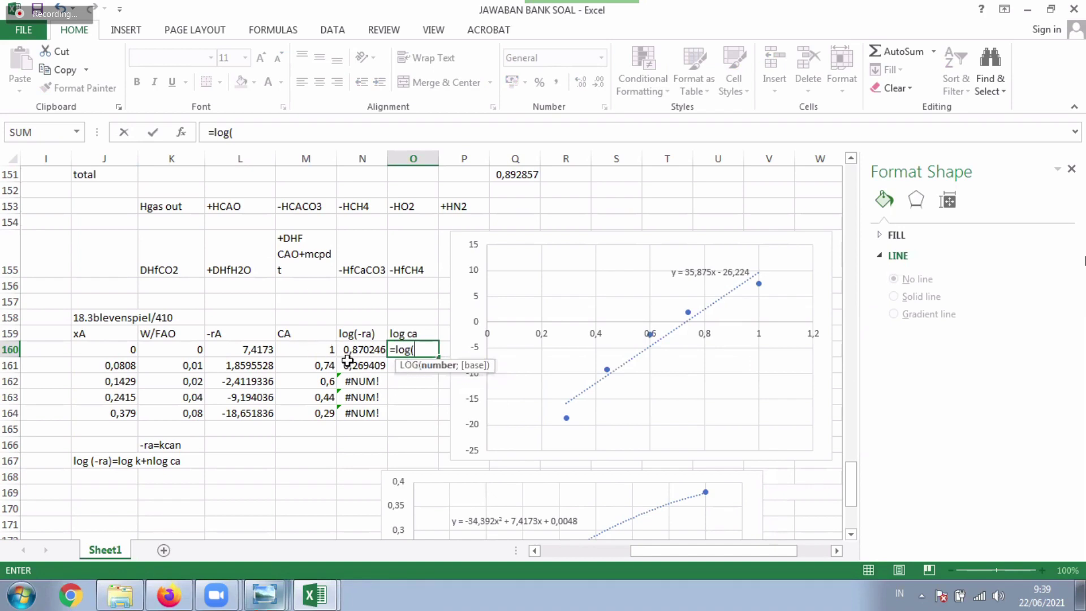
pyautogui.click(324, 355)
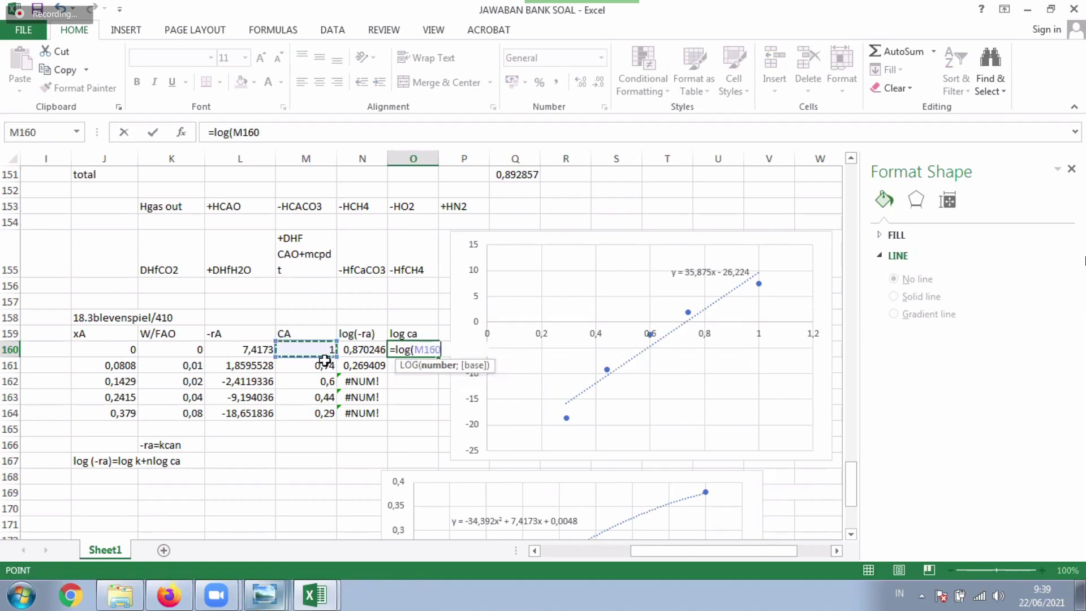
pyautogui.write(')')
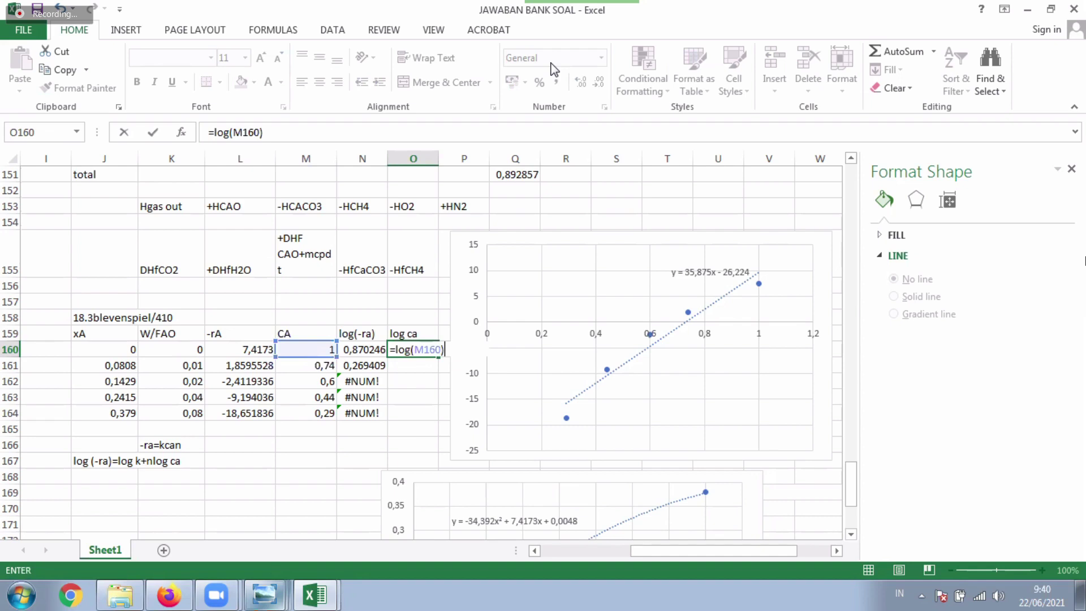
pyautogui.press('Return')
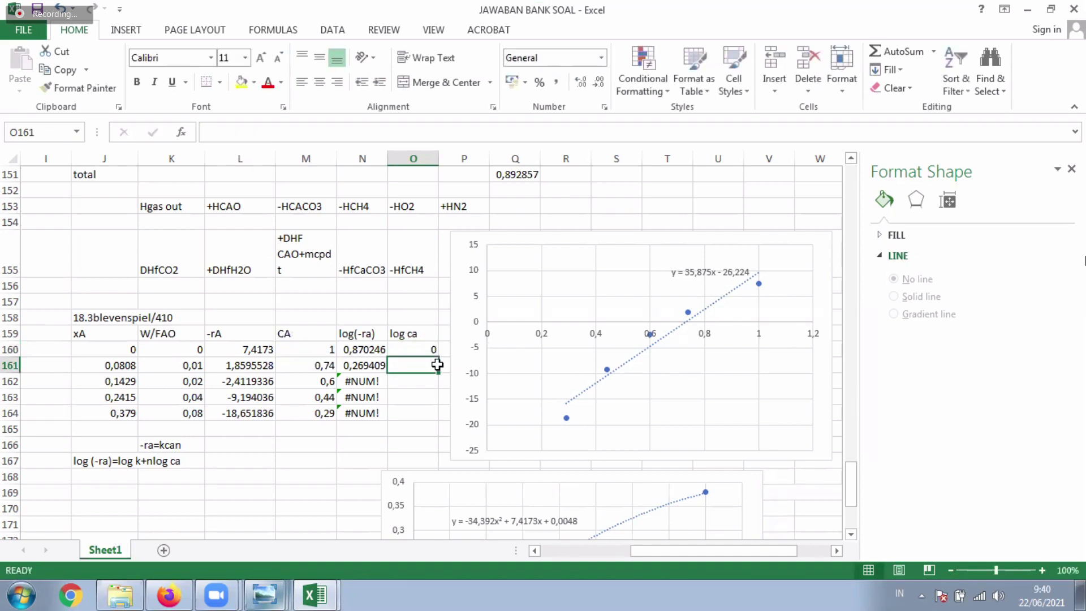
# Step: Fill the log ca formula from cell O160 down to O161
pyautogui.click(431, 350)
pyautogui.moveTo(438, 357); pyautogui.dragTo(436, 372)
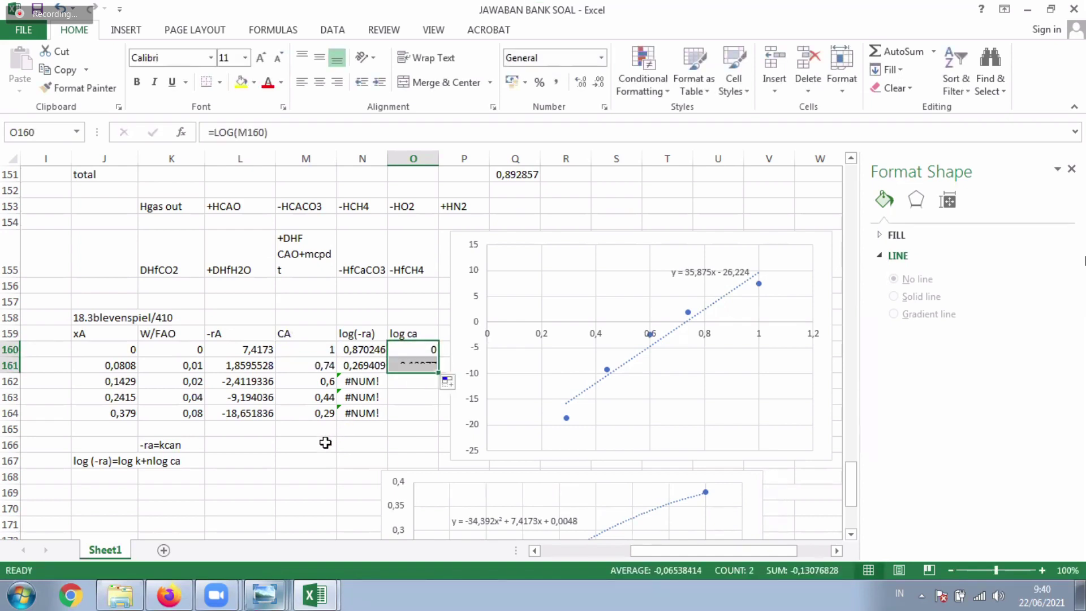
pyautogui.click(252, 506)
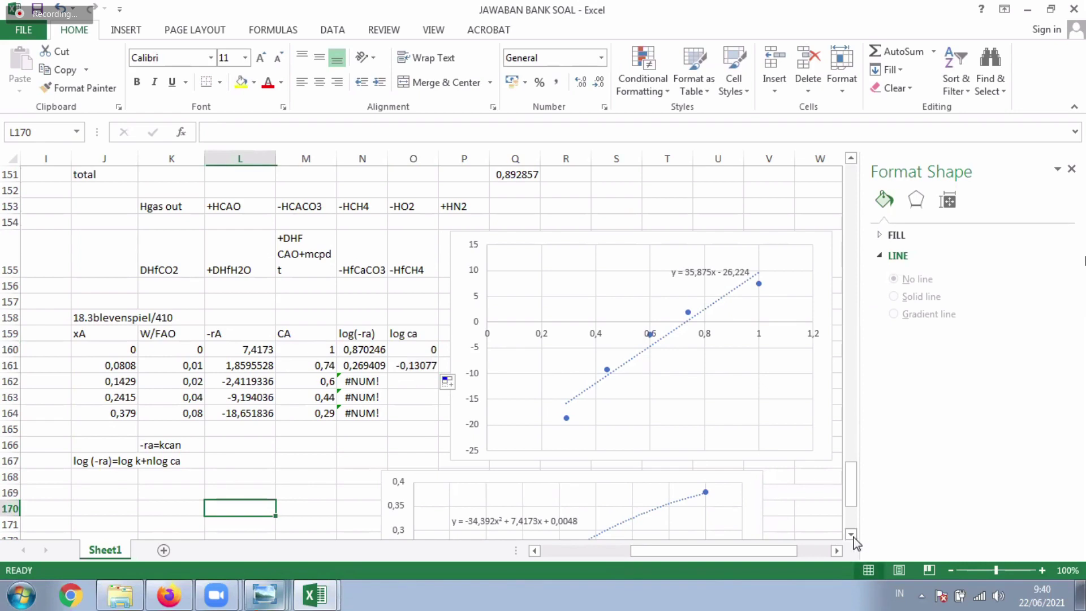
pyautogui.scroll(-2, 853, 537)
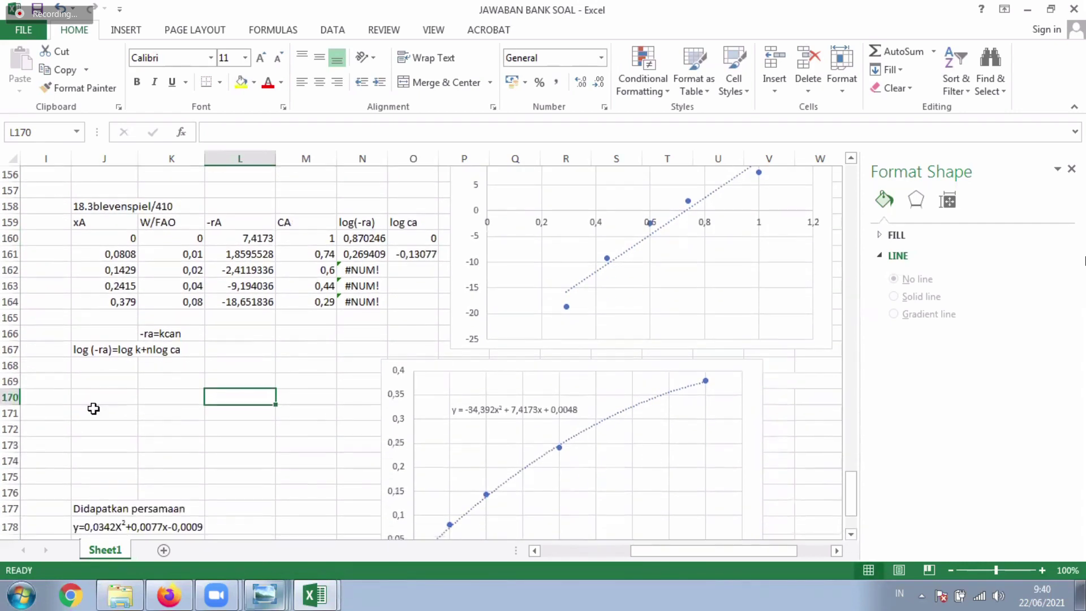
# Step: Insert a blank scatter chart from an empty cell and place it below the log(-ra) and log ca columns
pyautogui.click(115, 397)
pyautogui.click(139, 34)
pyautogui.click(474, 88)
pyautogui.click(485, 138)
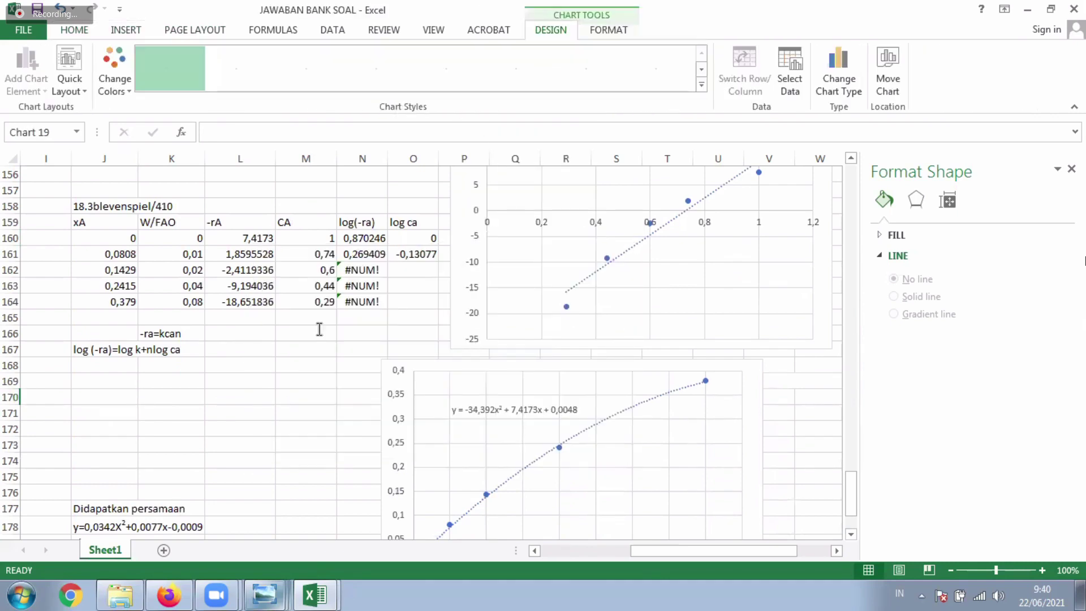
pyautogui.moveTo(282, 382); pyautogui.dragTo(442, 390)
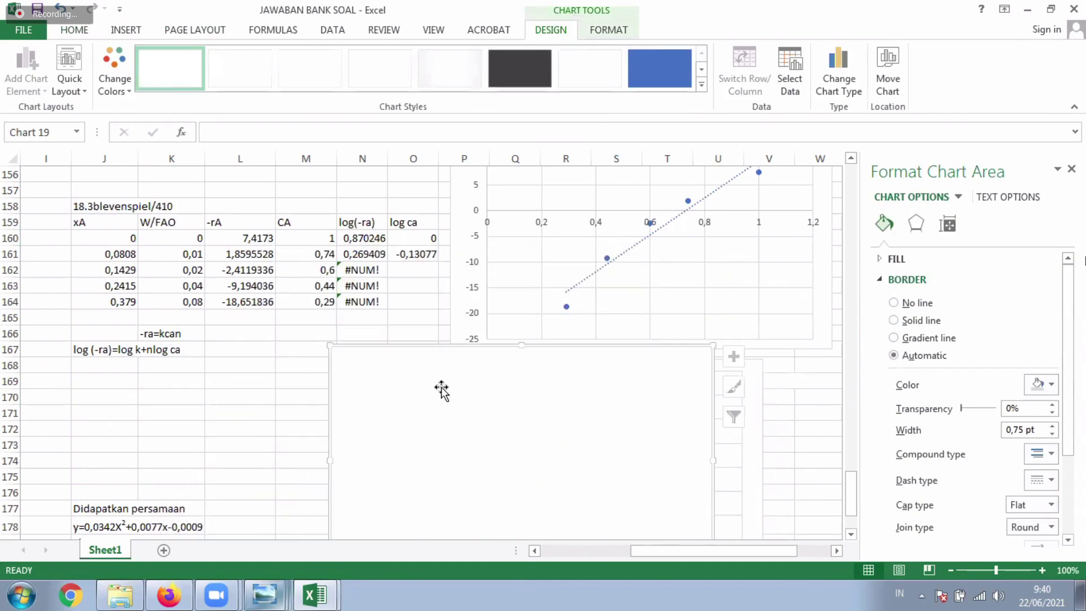
# Step: Add a data series to the blank chart with log ca cells O160:O161 as its X values
pyautogui.rightClick(447, 417)
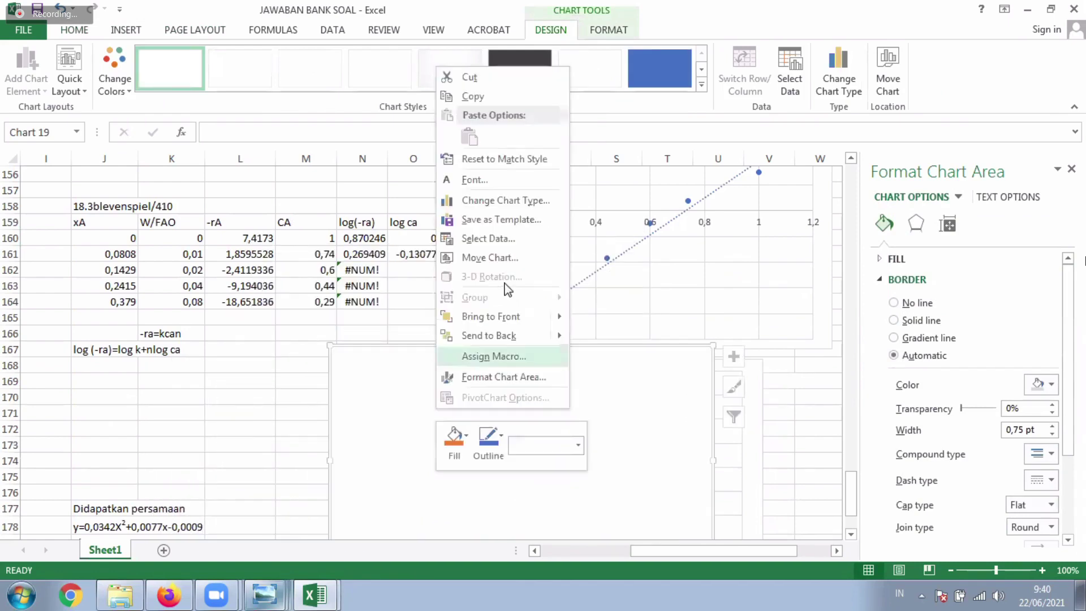
pyautogui.click(485, 239)
pyautogui.click(351, 308)
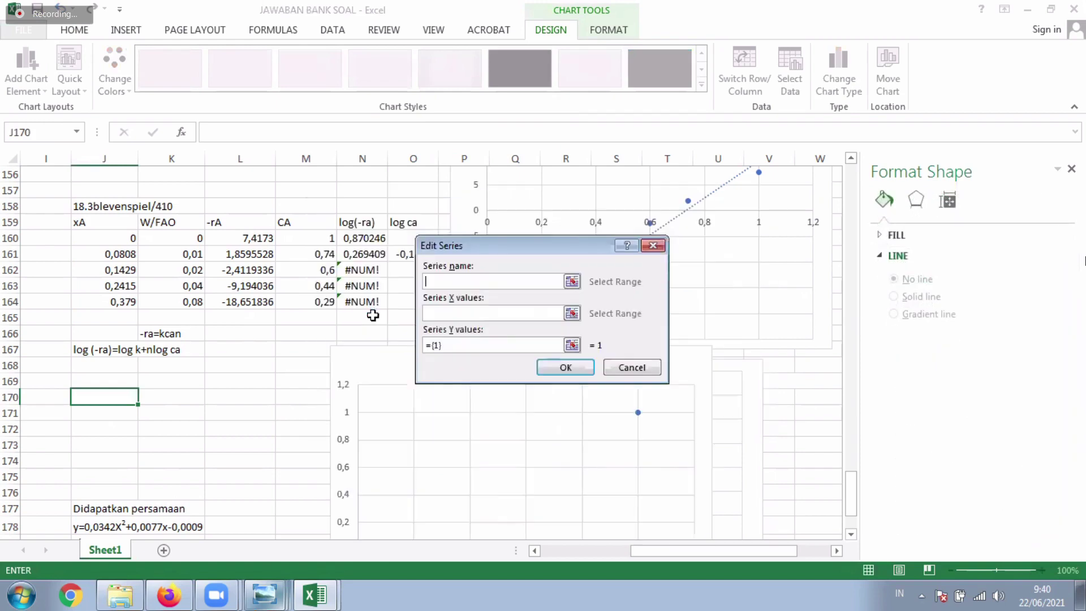
pyautogui.click(572, 313)
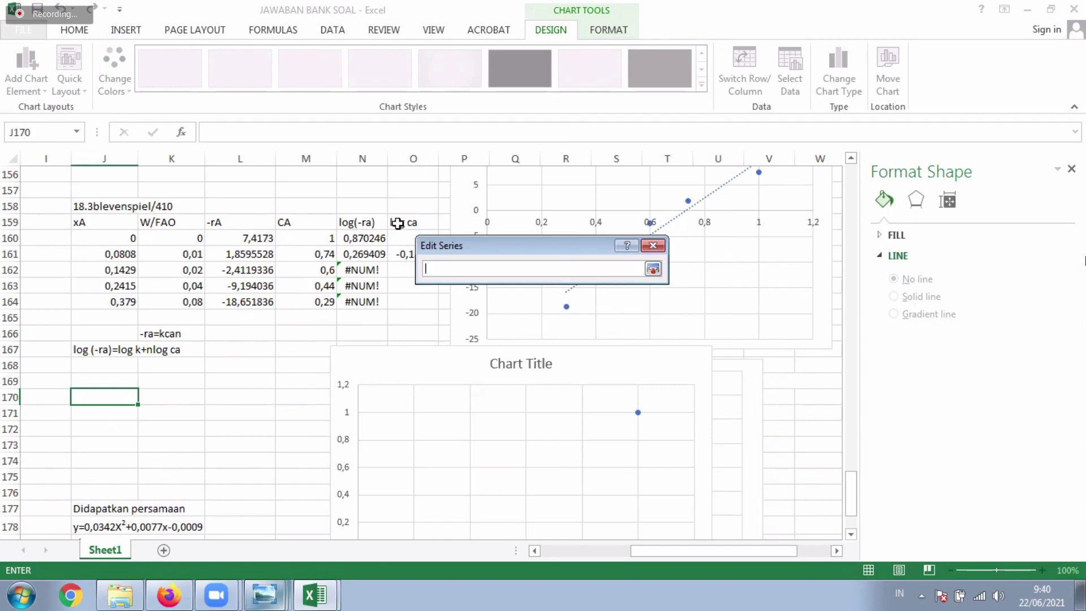
pyautogui.moveTo(403, 238); pyautogui.dragTo(403, 254)
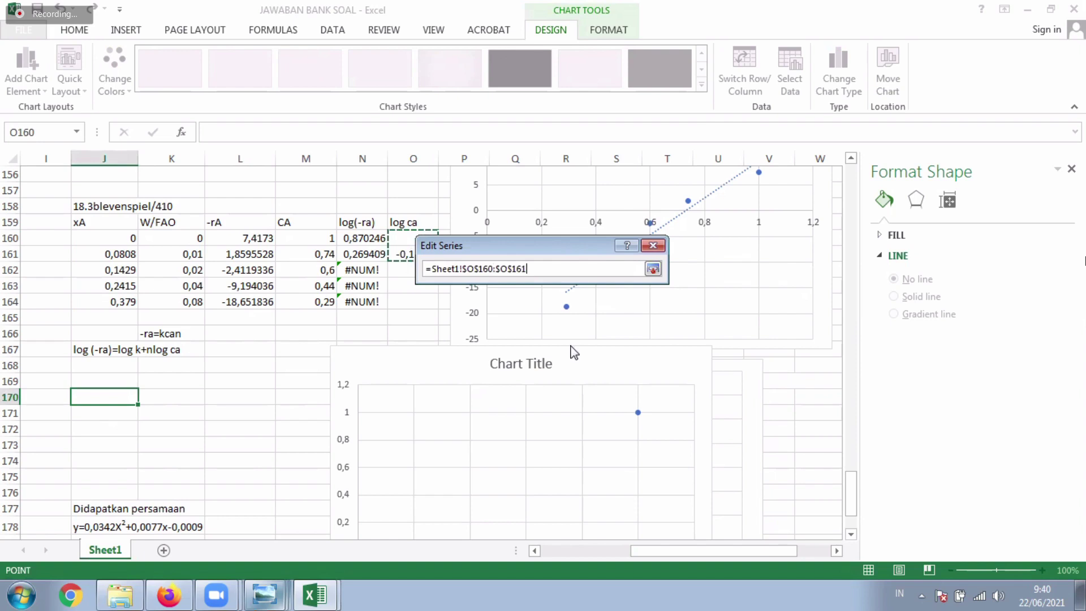
pyautogui.click(652, 269)
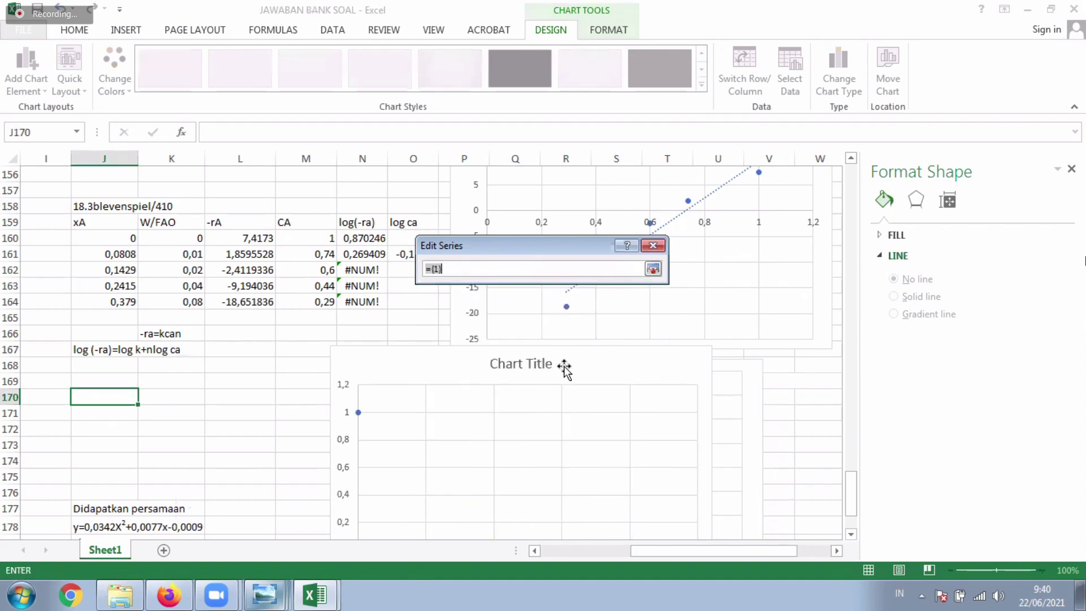
# Step: Set the series Y values to log(-ra) cells N160:N161 and accept the chart's data source
pyautogui.moveTo(362, 238); pyautogui.dragTo(362, 254)
pyautogui.press('Return')
pyautogui.press('Return')
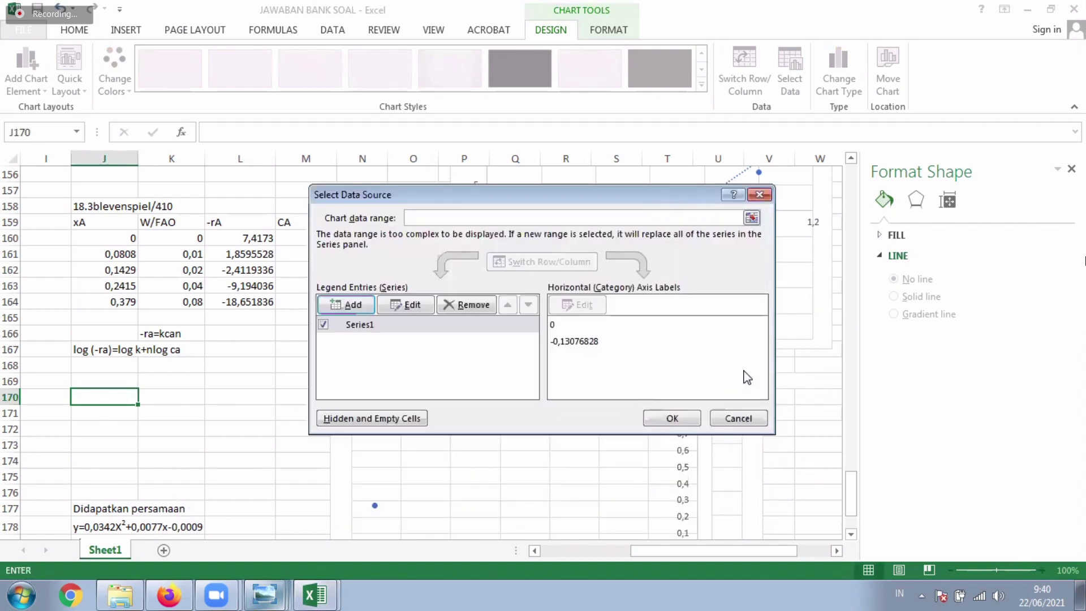
pyautogui.click(699, 417)
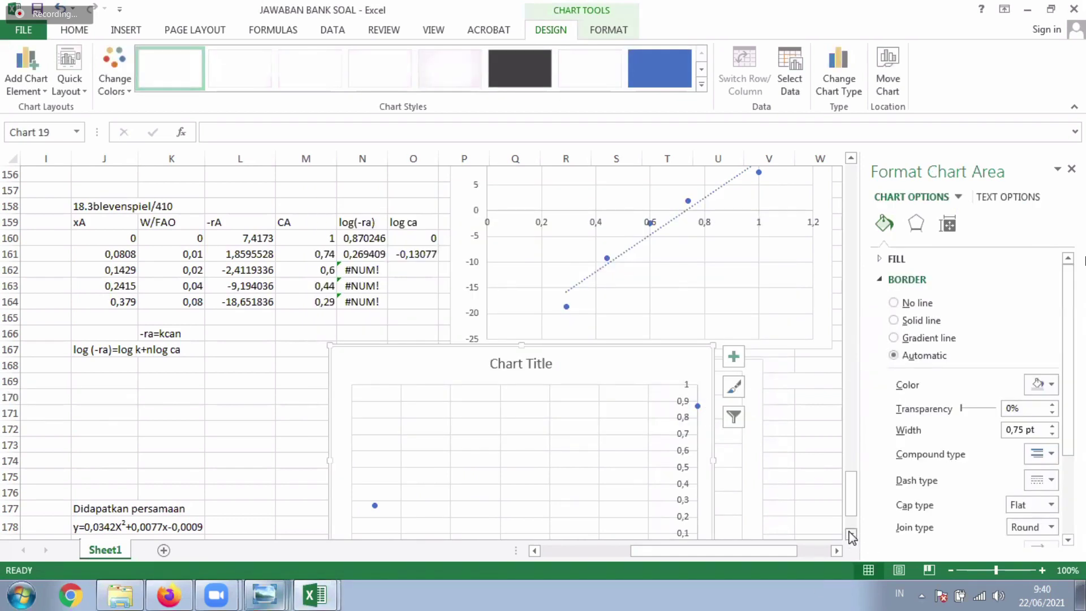
# Step: Add a linear trendline to the data series in the log(-ra) versus log ca chart
pyautogui.scroll(-2, 851, 538)
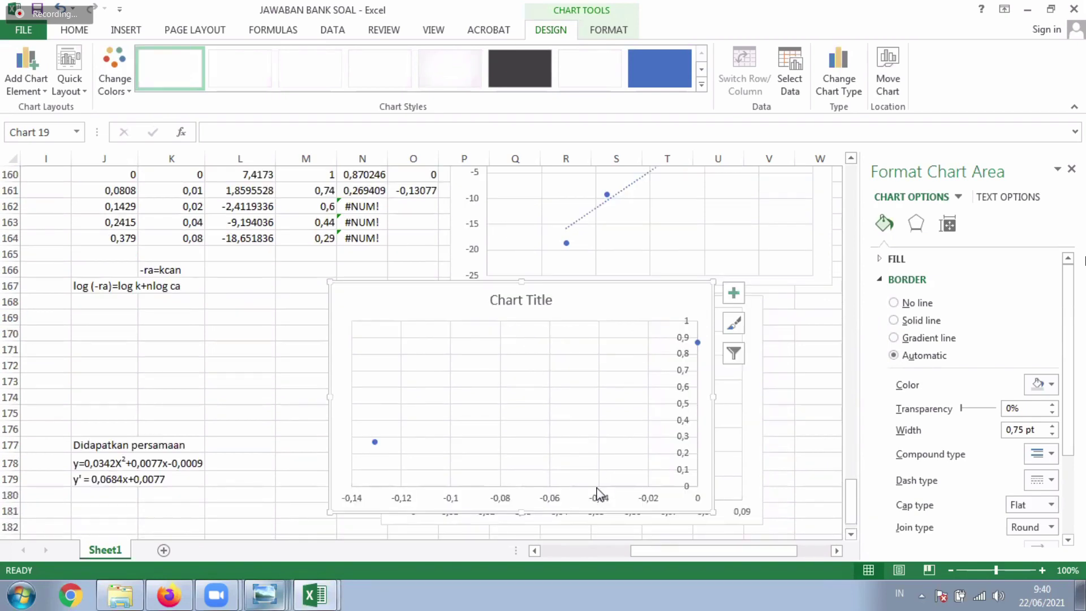
pyautogui.rightClick(589, 492)
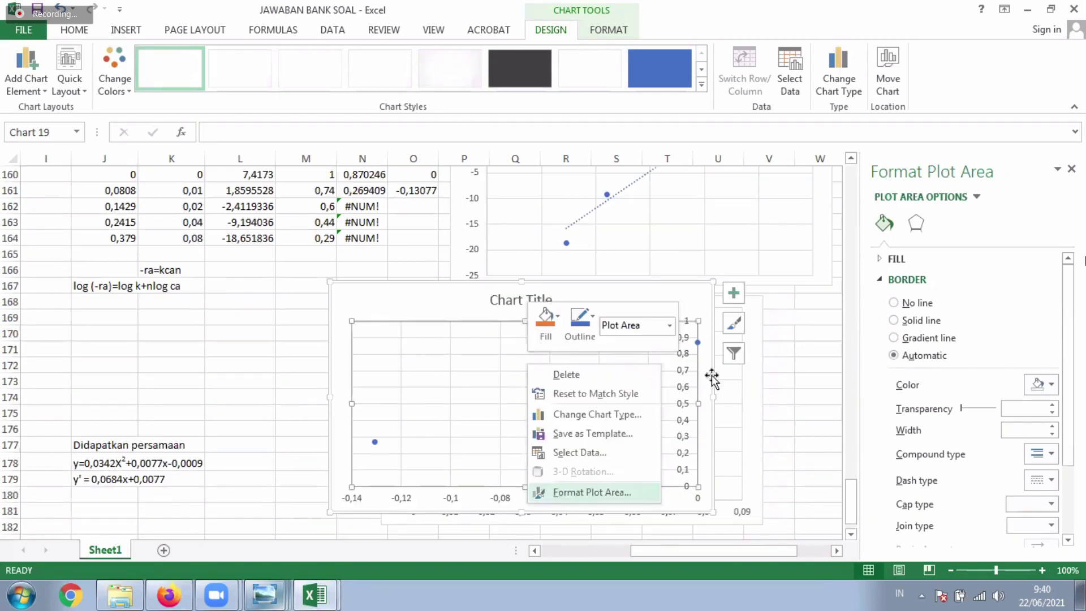
pyautogui.press('Escape')
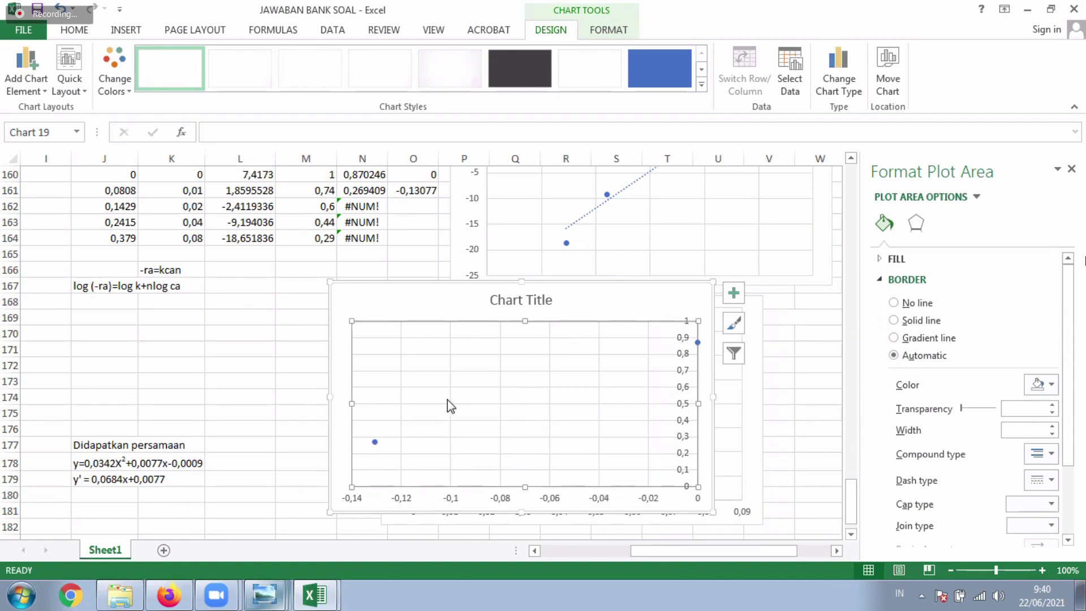
pyautogui.press('Down')
pyautogui.hotkey('shift', 'F10')
pyautogui.press('Down')
pyautogui.press('Down')
pyautogui.press('Down')
pyautogui.press('Down')
pyautogui.press('Down')
pyautogui.press('Down')
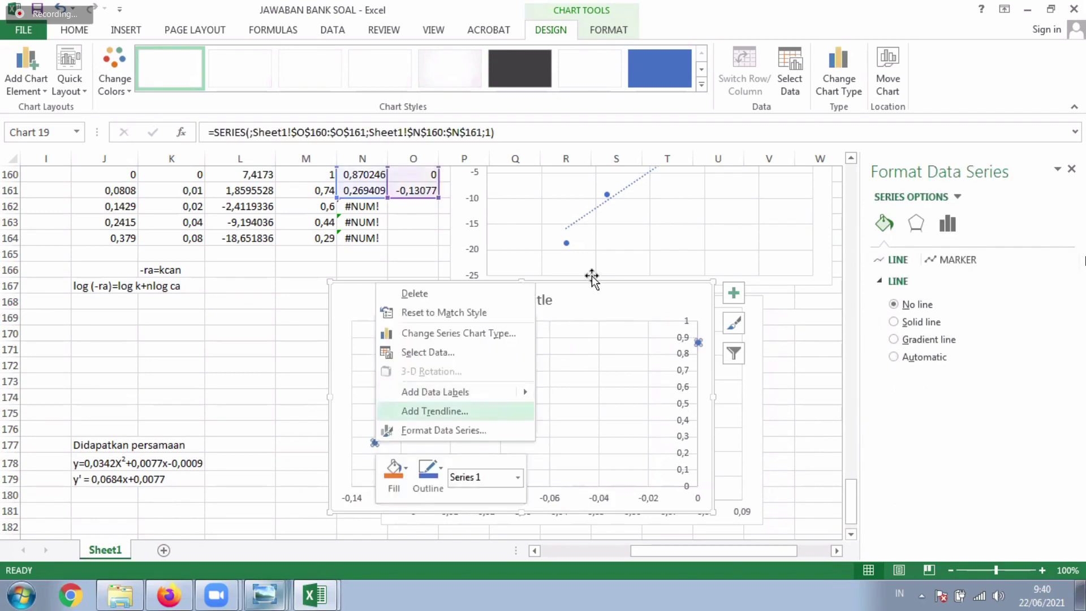
pyautogui.press('Return')
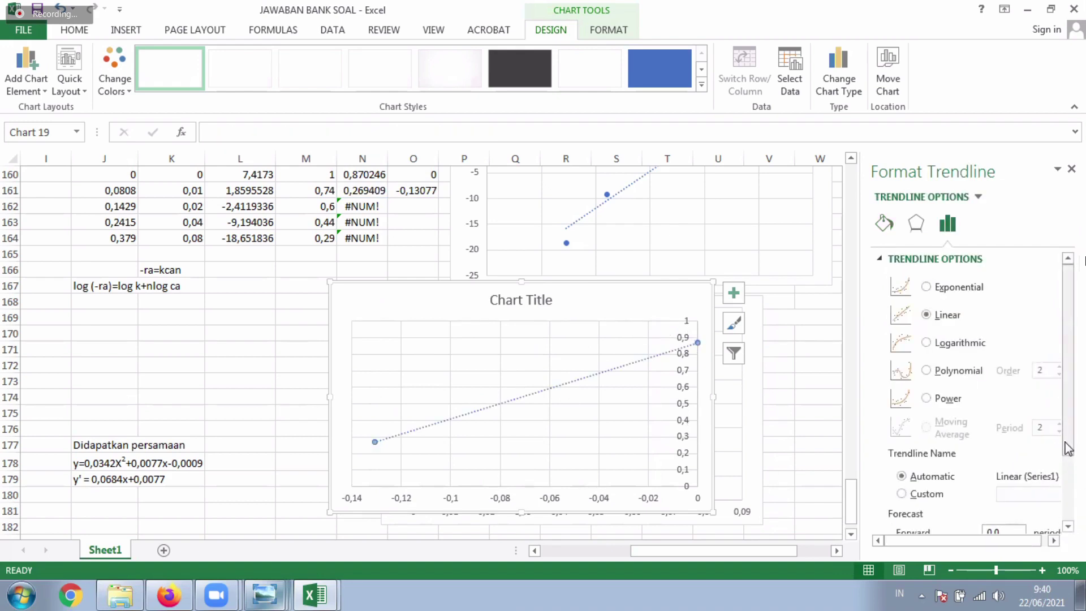
# Step: Display the trendline equation and R-squared value on the chart, leave the intercept unset, and move the label away from the vertical axis
pyautogui.scroll(-3, 1069, 453)
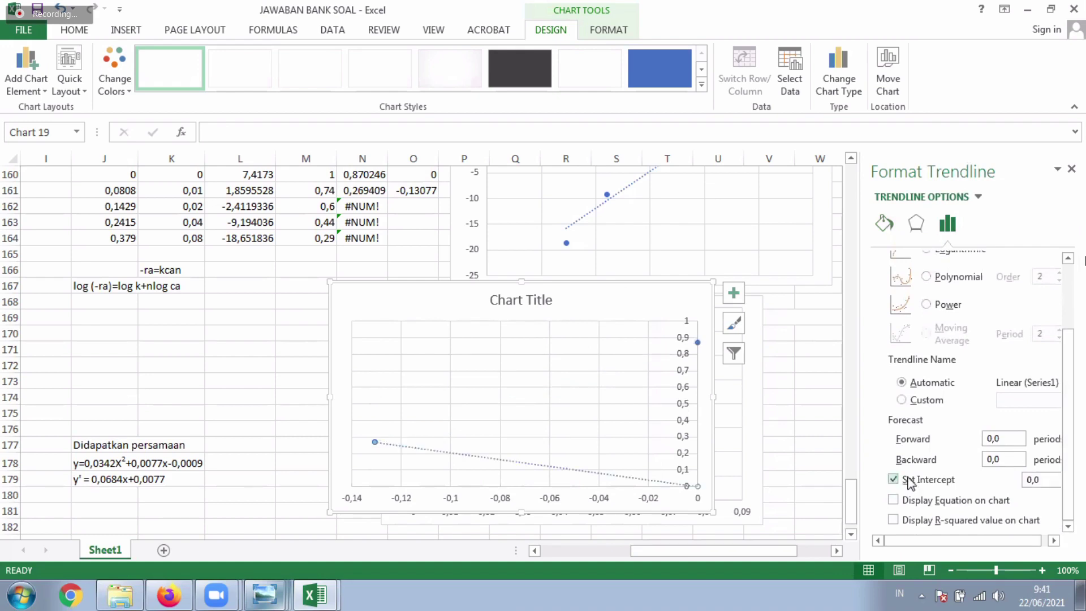
pyautogui.click(907, 512)
pyautogui.click(919, 521)
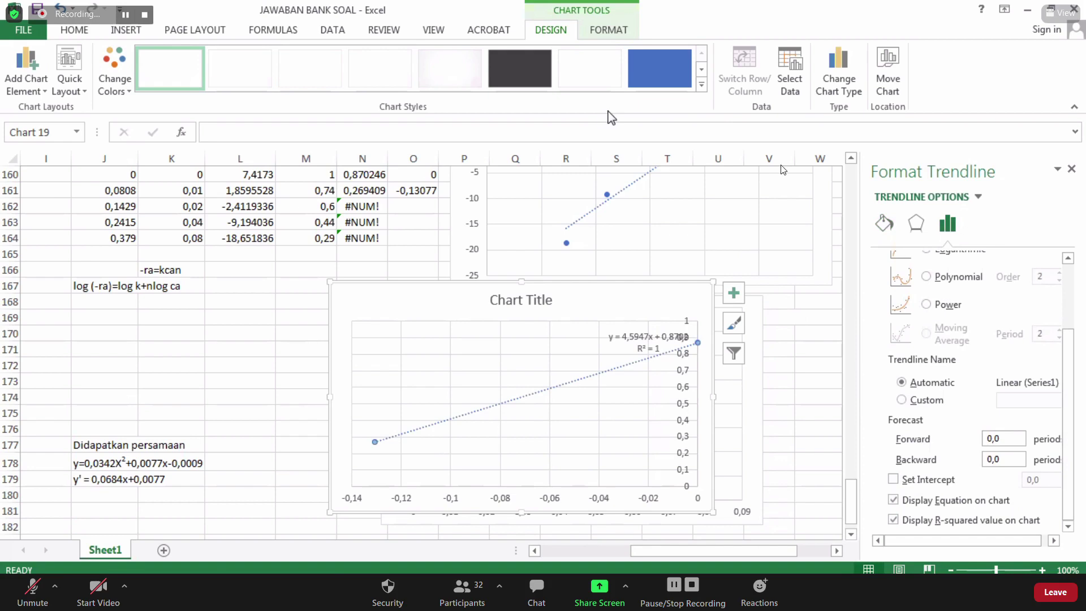
pyautogui.moveTo(637, 339); pyautogui.dragTo(461, 327)
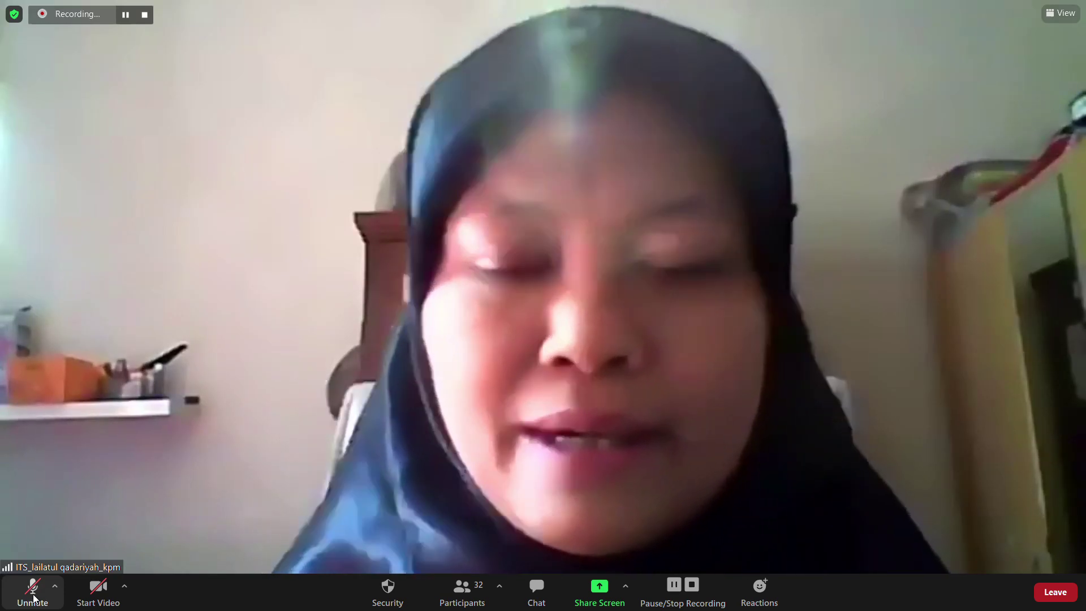
# Step: Unmute the microphone in the Zoom meeting
pyautogui.click(33, 593)
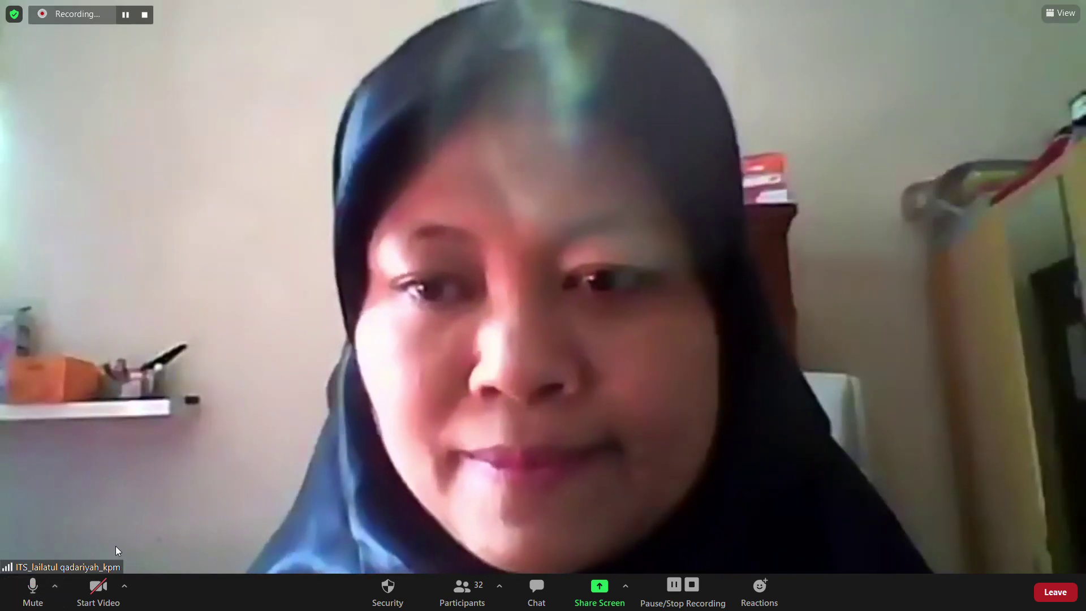